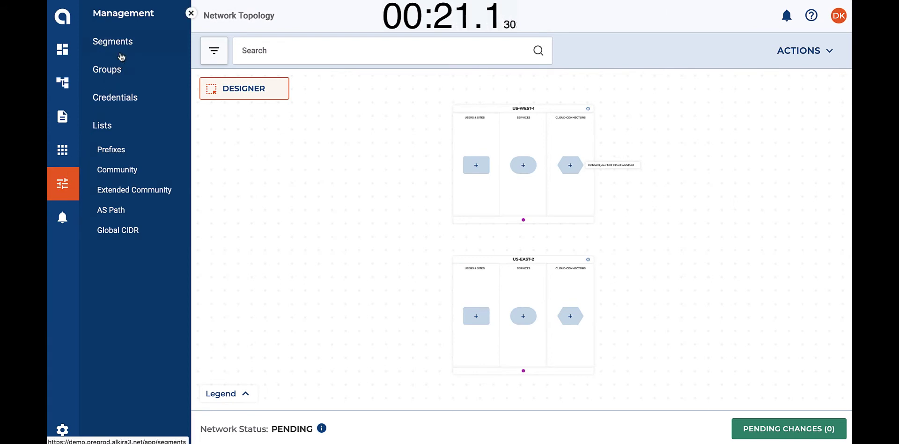
Step: Add a segment named Finance with IP block 10.255.253.0/24 and save it
{"action": "left_click", "coordinate": [123, 49]}
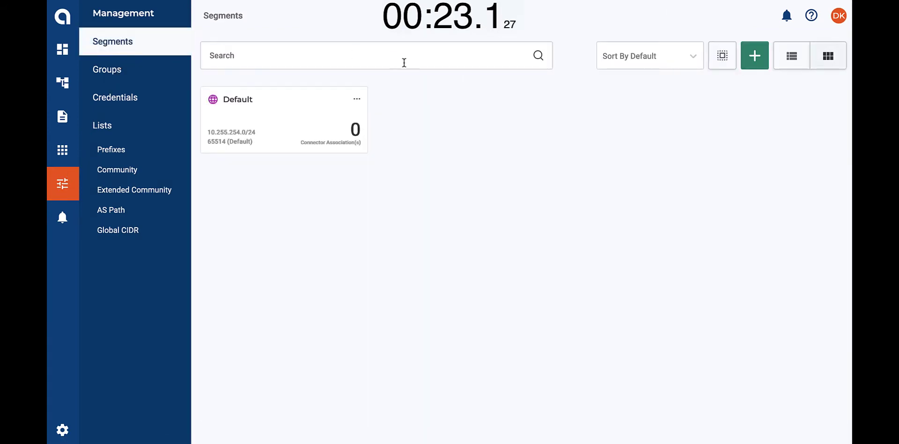
{"action": "left_click", "coordinate": [753, 61]}
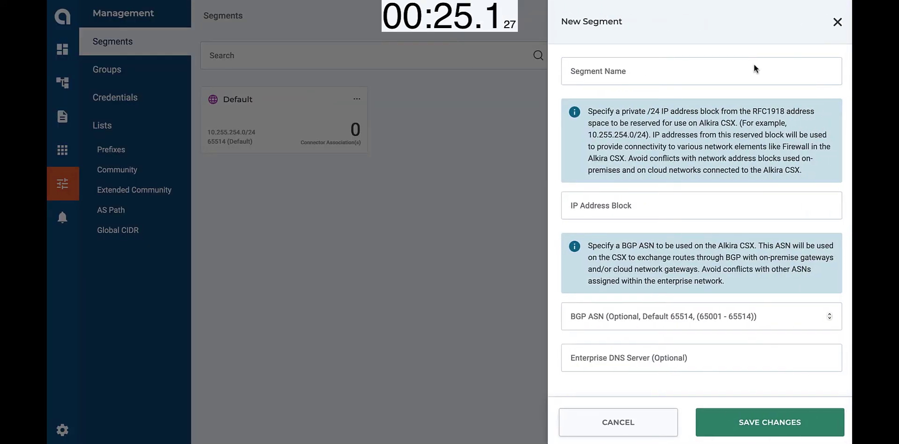
{"action": "left_click", "coordinate": [728, 69]}
{"action": "type", "text": "Finance"}
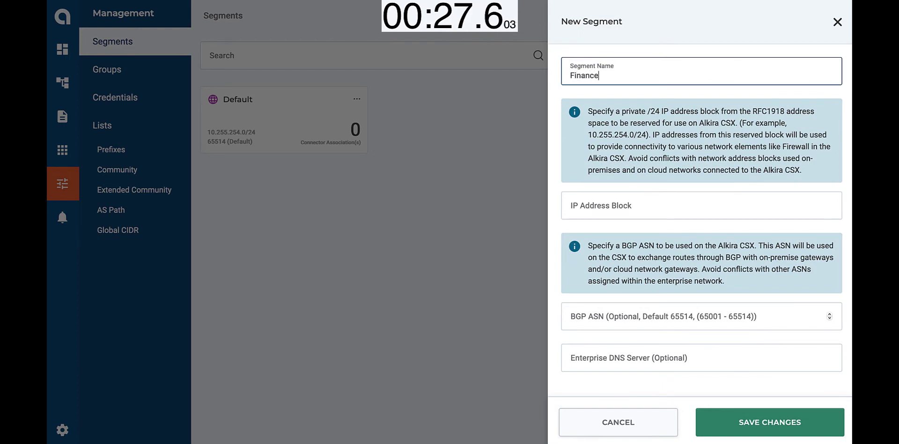
{"action": "key", "text": "Tab"}
{"action": "type", "text": "10.255.253.0/24"}
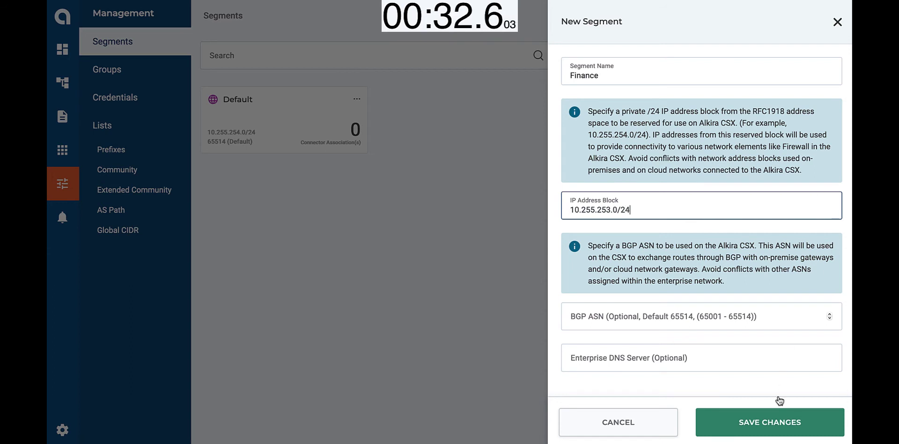
{"action": "left_click", "coordinate": [773, 418]}
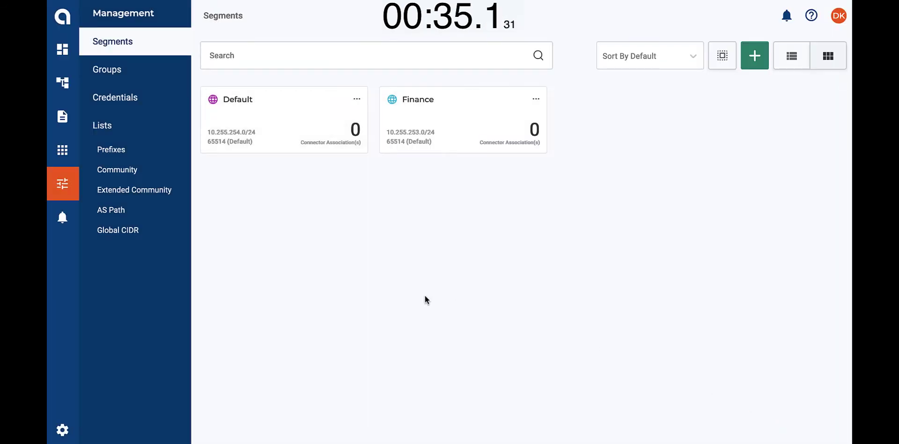
{"action": "left_click", "coordinate": [62, 83]}
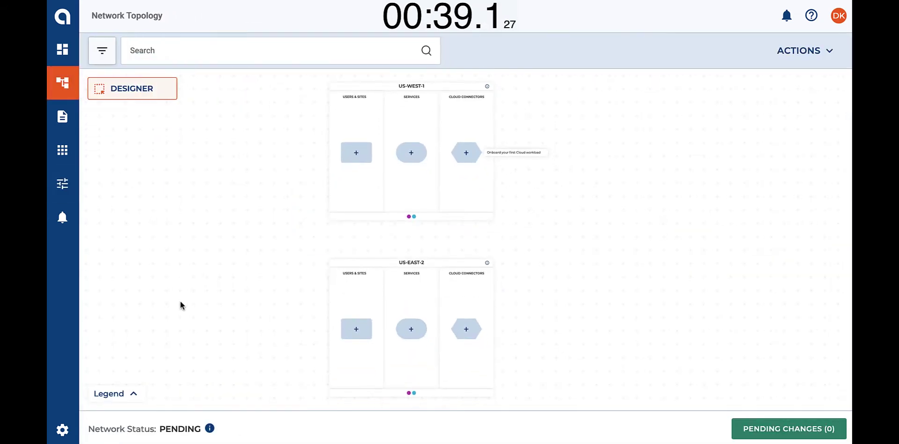
Step: Fetch AWS VPCs for US-WEST-1 using key-based AWS-Account1 credentials in US West (Oregon)
{"action": "scroll", "coordinate": [259, 259], "scroll_direction": "up", "scroll_amount": 3}
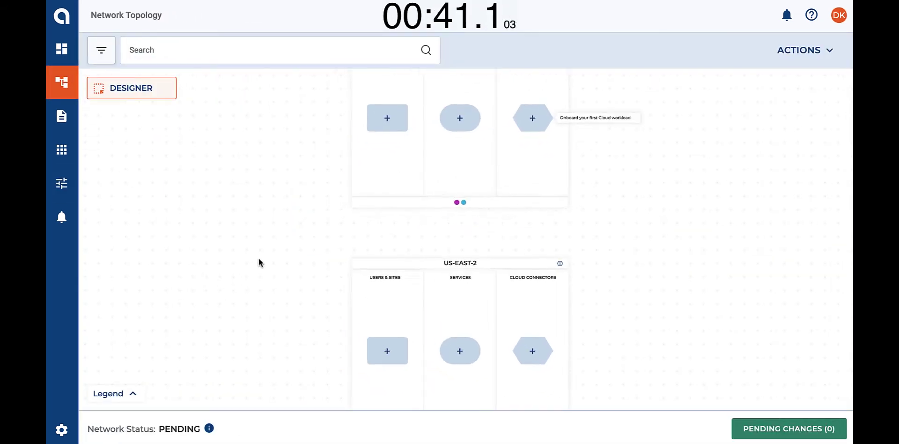
{"action": "mouse_move", "coordinate": [483, 197]}
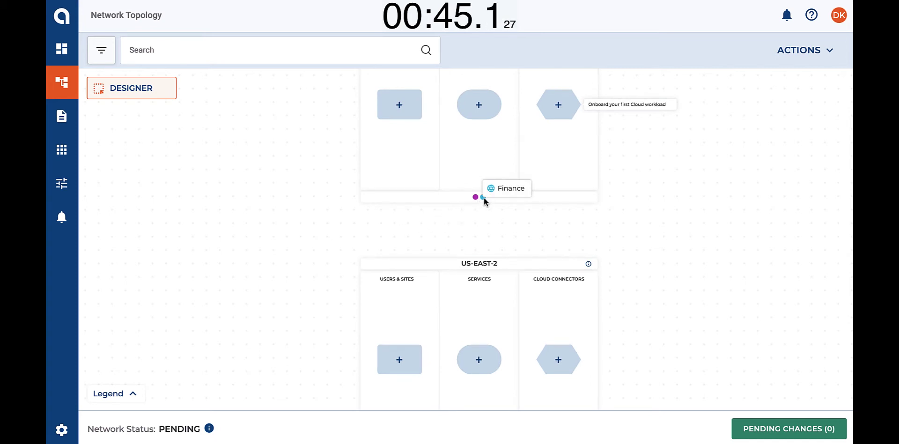
{"action": "left_click", "coordinate": [560, 105]}
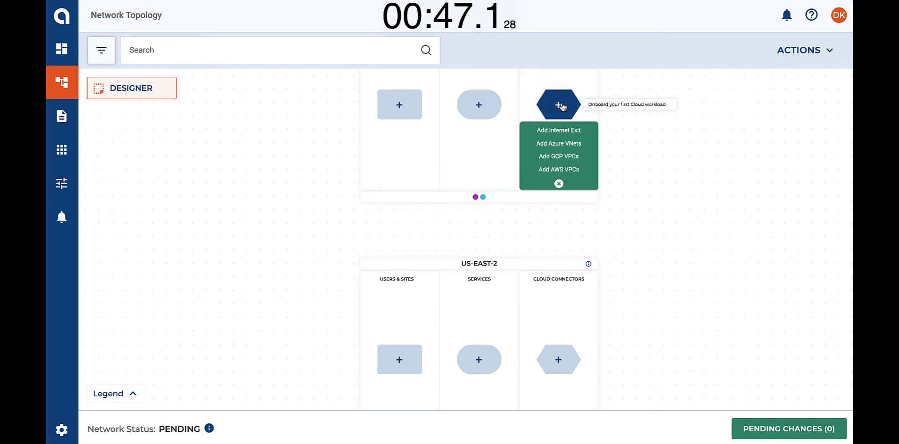
{"action": "left_click", "coordinate": [569, 172]}
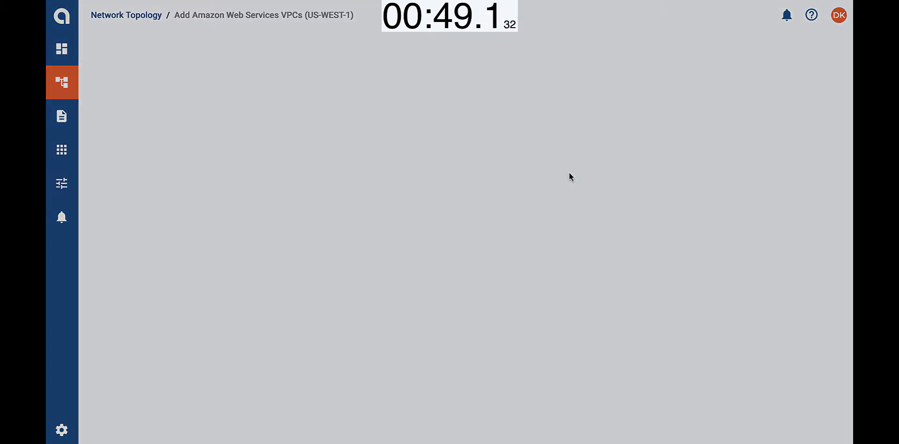
{"action": "left_click", "coordinate": [547, 98]}
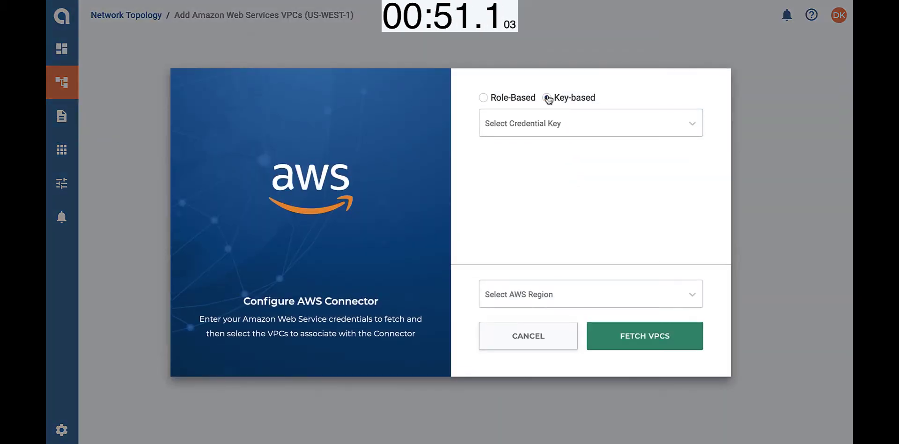
{"action": "left_click", "coordinate": [546, 122]}
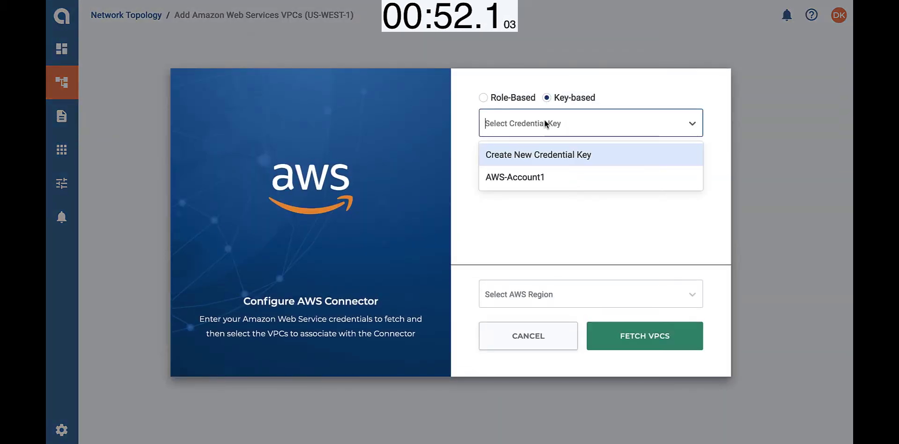
{"action": "left_click", "coordinate": [533, 175]}
{"action": "left_click", "coordinate": [524, 294]}
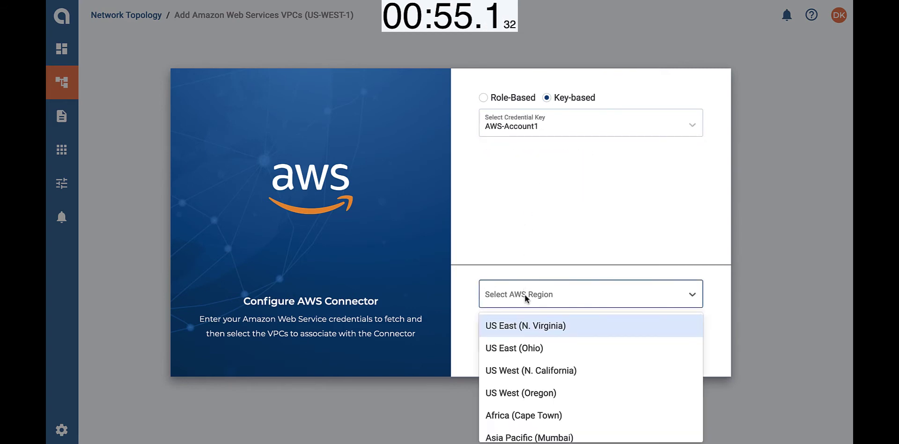
{"action": "left_click", "coordinate": [532, 392]}
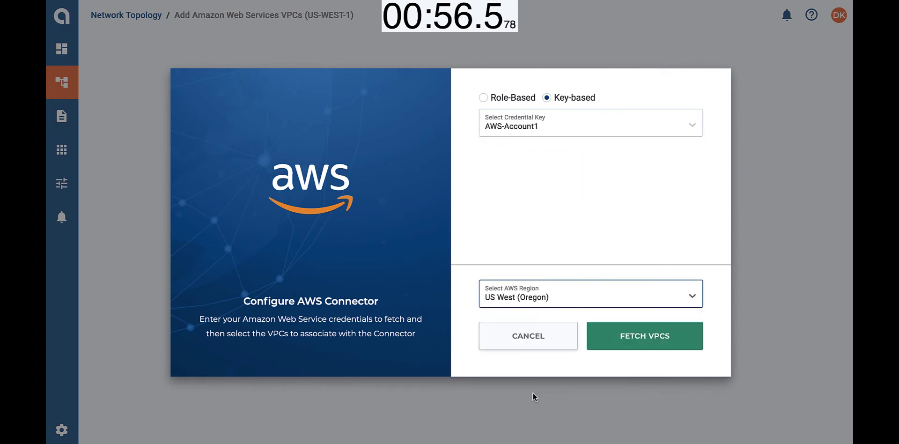
{"action": "left_click", "coordinate": [626, 341]}
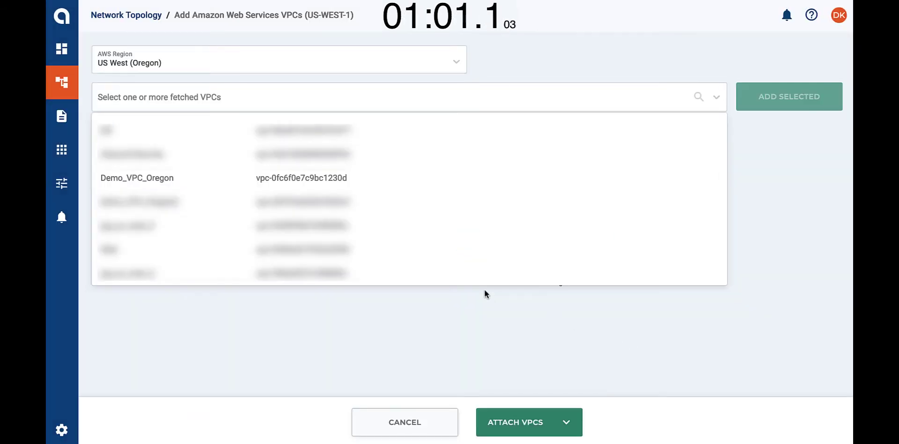
Step: Attach Demo_VPC_Oregon at size L with Finance segment, FinanceCloudApp group and Finance Department tag
{"action": "left_click", "coordinate": [259, 179]}
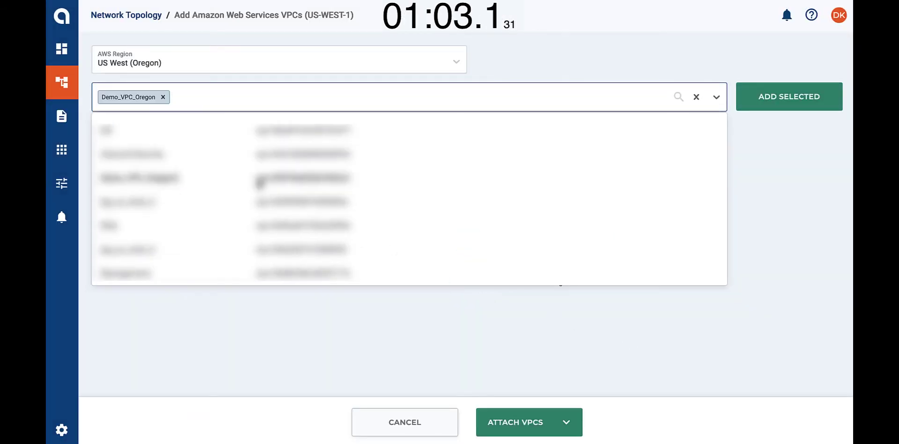
{"action": "left_click", "coordinate": [794, 97]}
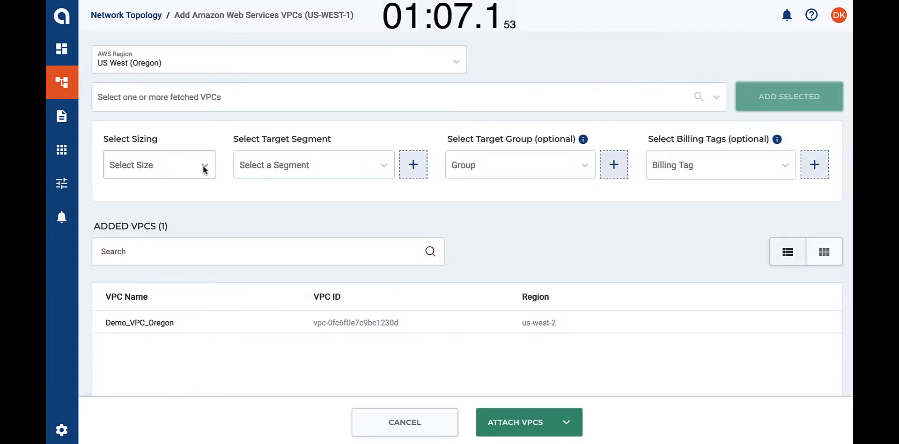
{"action": "left_click", "coordinate": [203, 165]}
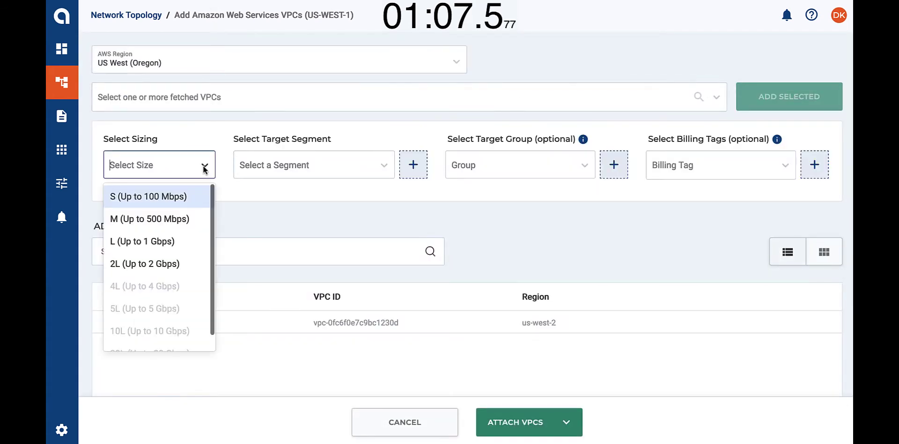
{"action": "left_click", "coordinate": [166, 243]}
{"action": "left_click", "coordinate": [293, 164]}
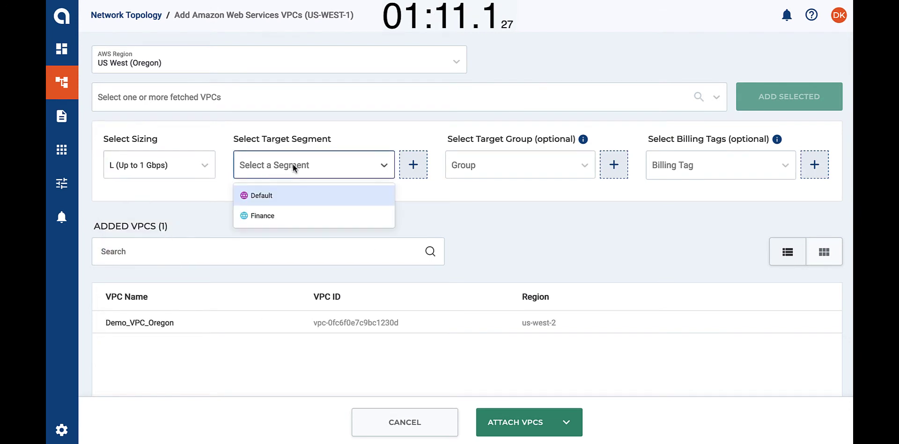
{"action": "left_click", "coordinate": [276, 214]}
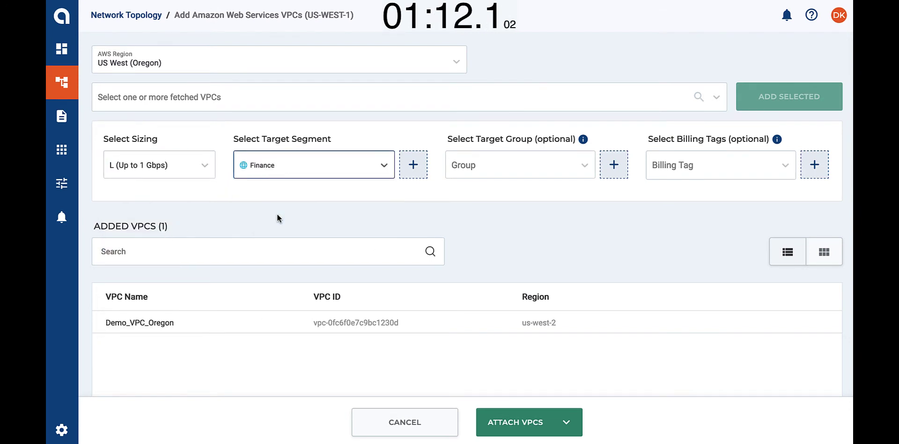
{"action": "left_click", "coordinate": [474, 165]}
{"action": "left_click", "coordinate": [488, 199]}
{"action": "left_click", "coordinate": [679, 166]}
{"action": "left_click", "coordinate": [683, 198]}
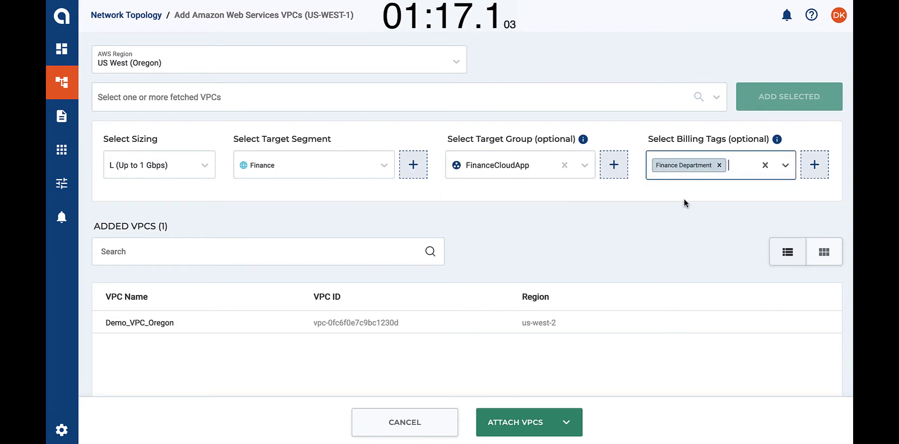
{"action": "left_click", "coordinate": [545, 422]}
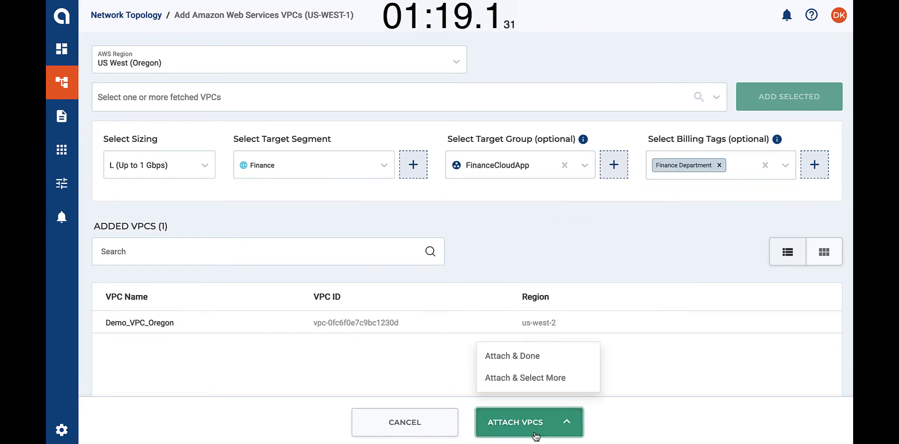
{"action": "left_click", "coordinate": [527, 356]}
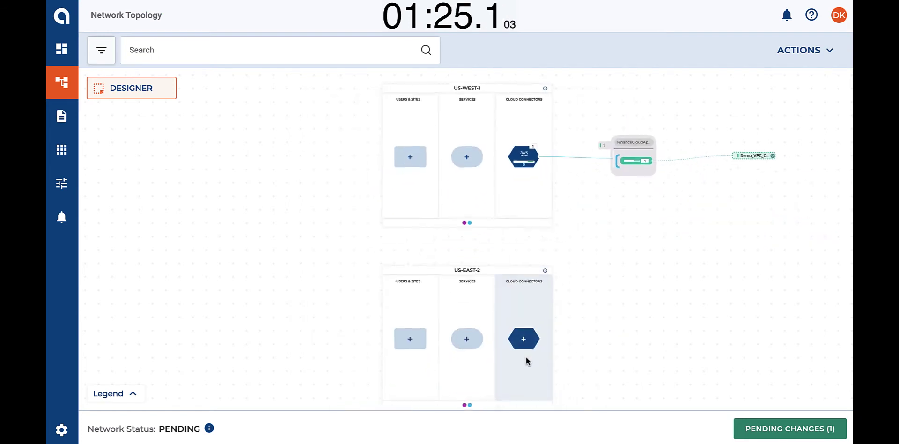
Step: Fetch AWS VPCs for US-EAST-2 using key-based AWS-Account1 credentials in US East (Ohio)
{"action": "left_click", "coordinate": [522, 331]}
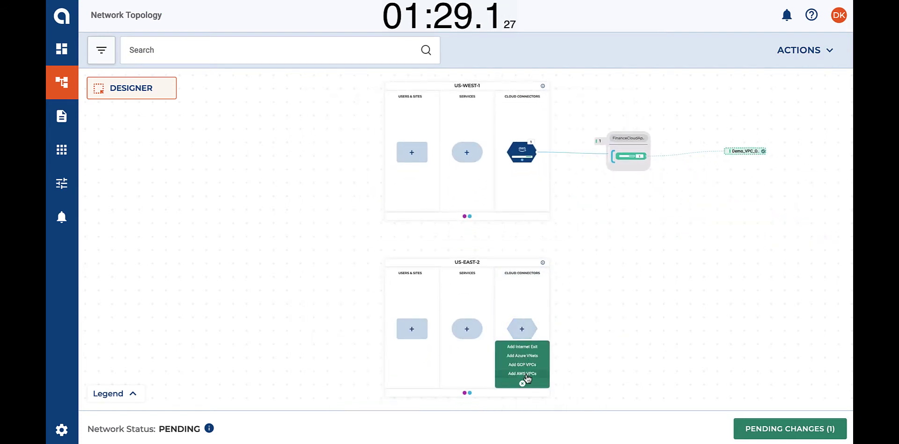
{"action": "left_click", "coordinate": [526, 373]}
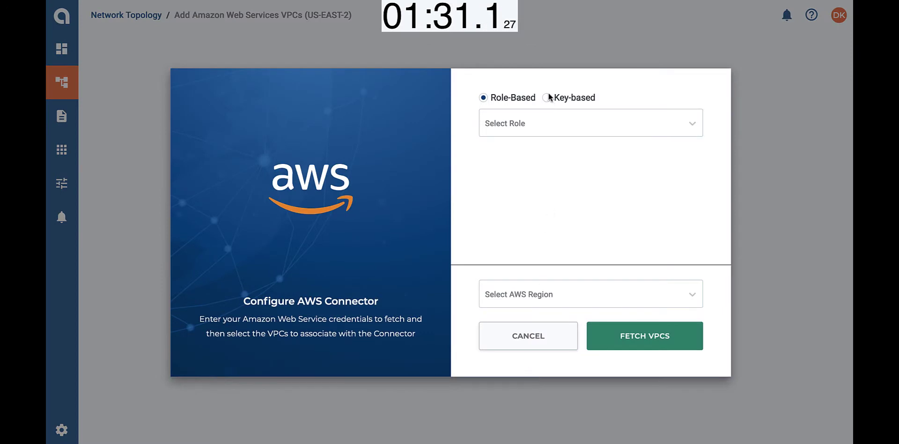
{"action": "left_click", "coordinate": [547, 99]}
{"action": "left_click", "coordinate": [543, 120]}
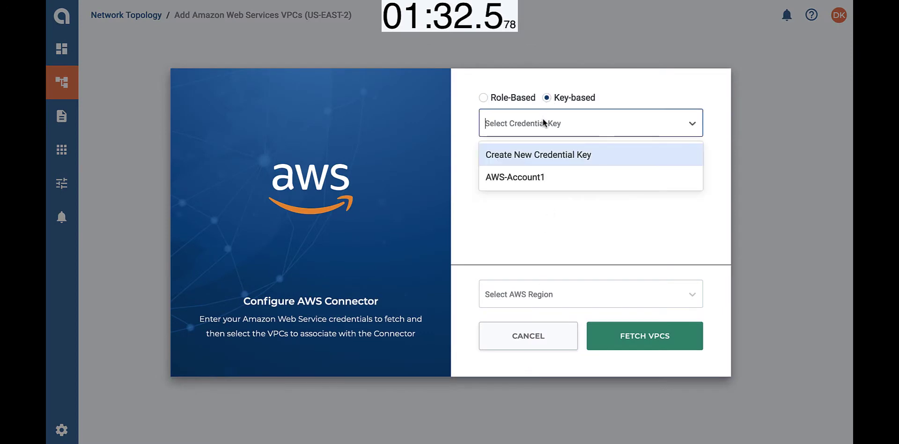
{"action": "left_click", "coordinate": [534, 177]}
{"action": "left_click", "coordinate": [529, 292]}
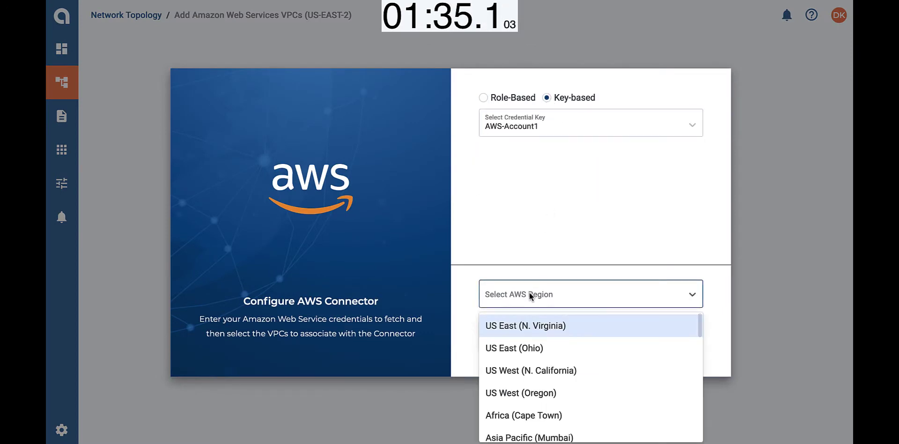
{"action": "left_click", "coordinate": [526, 347]}
{"action": "left_click", "coordinate": [633, 341]}
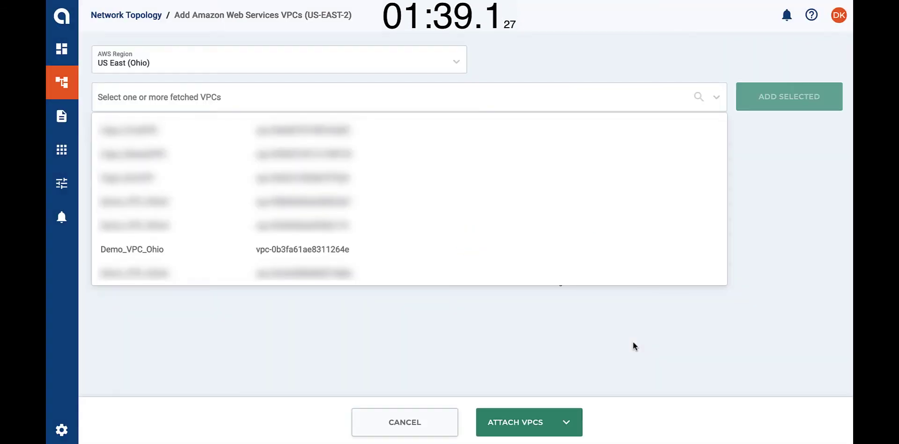
Step: Attach Demo_VPC_Ohio at size L with Finance segment, FinanceCloudApp group and Finance Department tag
{"action": "left_click", "coordinate": [345, 249]}
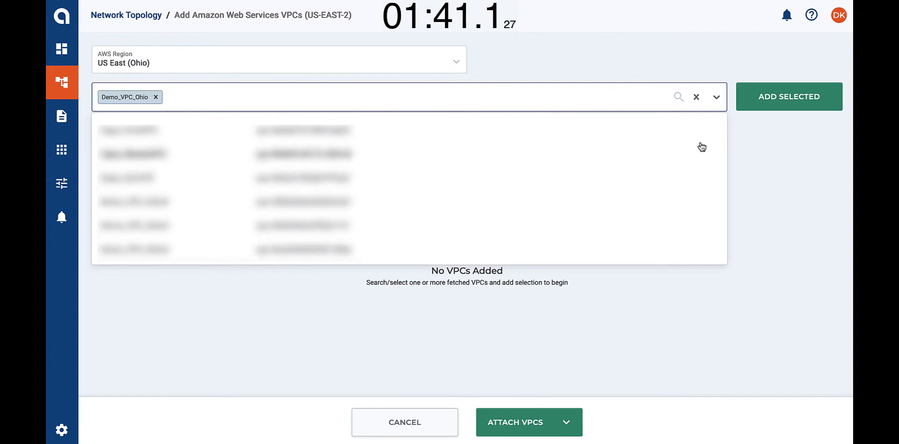
{"action": "left_click", "coordinate": [773, 95]}
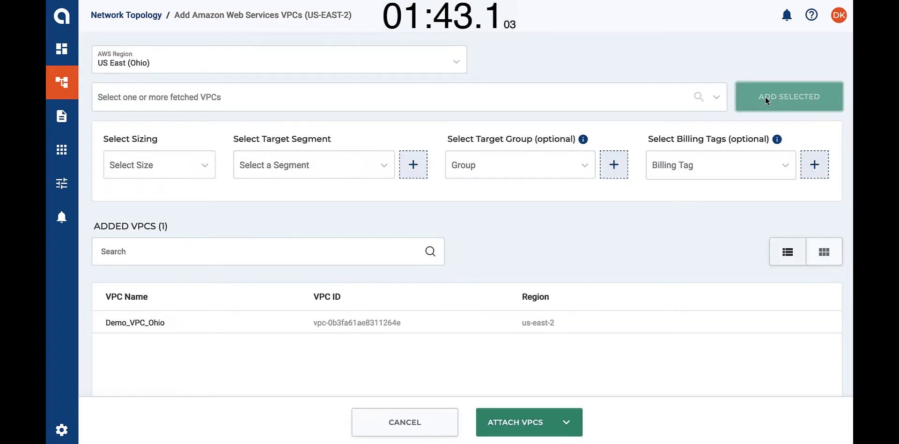
{"action": "left_click", "coordinate": [207, 168]}
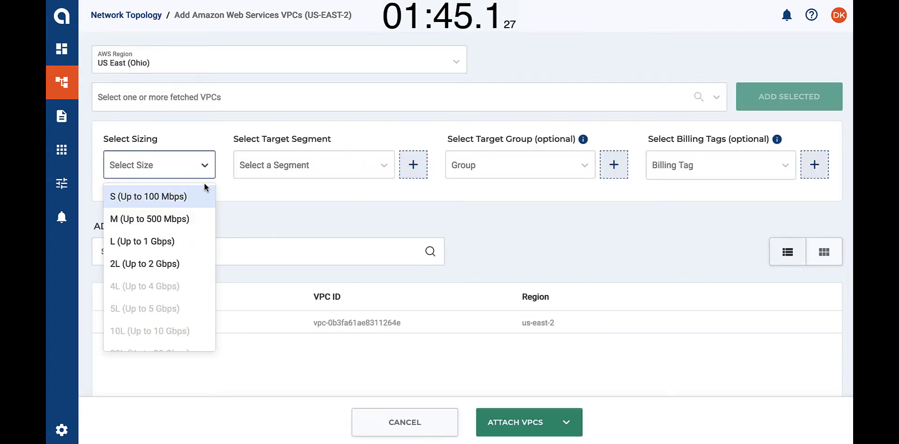
{"action": "left_click", "coordinate": [174, 237]}
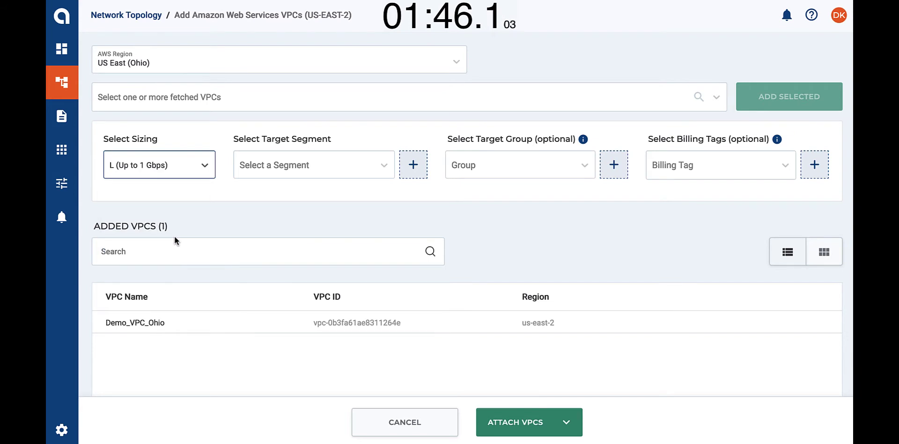
{"action": "left_click", "coordinate": [303, 164]}
{"action": "left_click", "coordinate": [286, 210]}
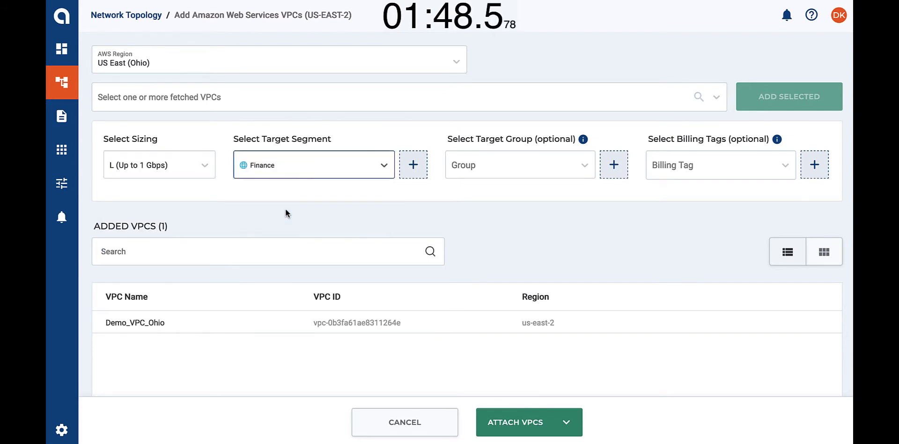
{"action": "left_click", "coordinate": [467, 164]}
{"action": "left_click", "coordinate": [495, 186]}
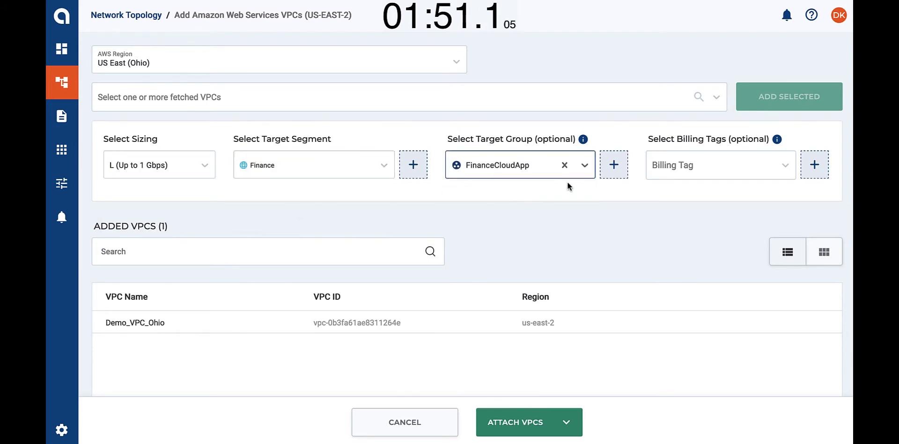
{"action": "left_click", "coordinate": [665, 166]}
{"action": "left_click", "coordinate": [670, 195]}
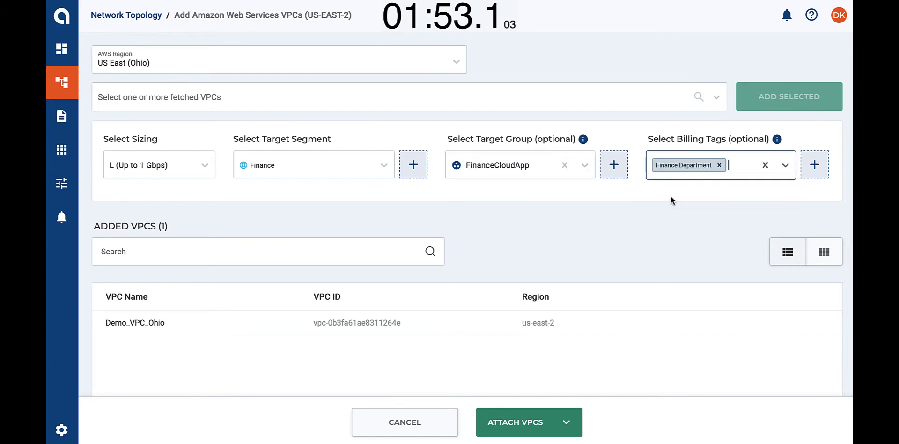
{"action": "left_click", "coordinate": [535, 423]}
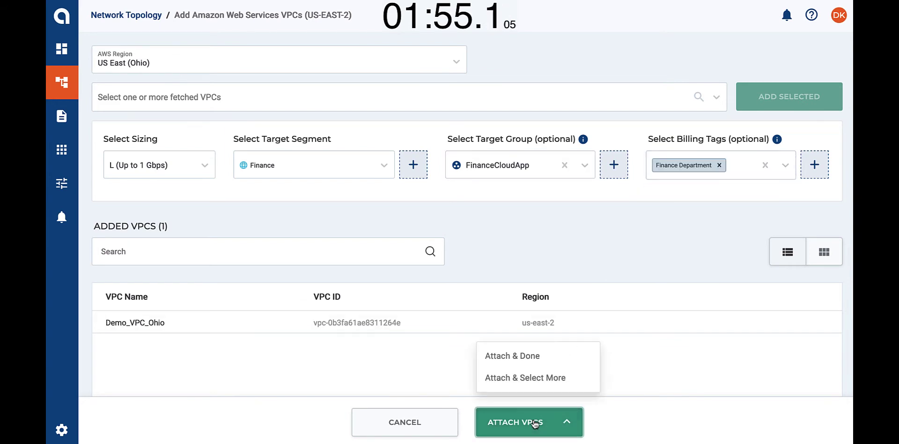
{"action": "left_click", "coordinate": [529, 354]}
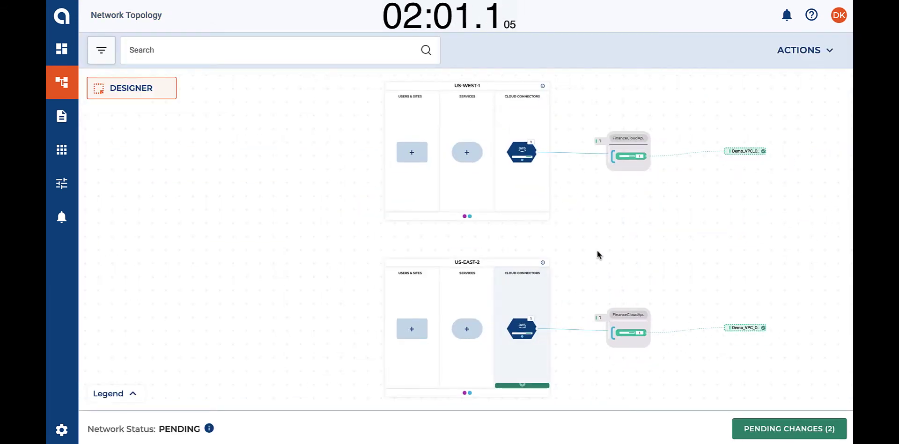
Step: Add the 'Internet' exit on US-WEST-1 with Finance segment and Finance Department billing tag
{"action": "scroll", "coordinate": [607, 221], "scroll_direction": "up", "scroll_amount": 4}
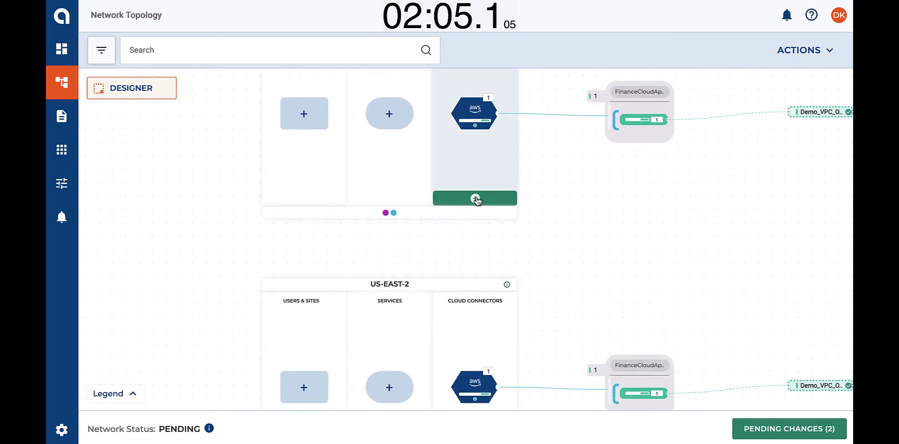
{"action": "left_click", "coordinate": [476, 199]}
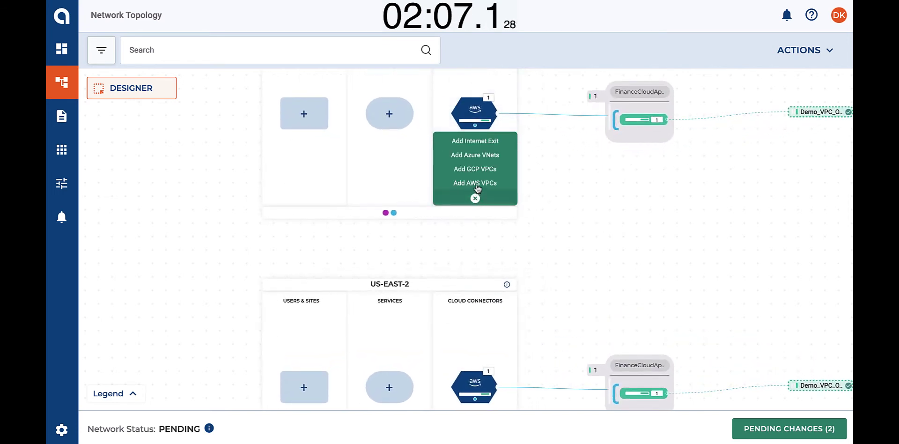
{"action": "left_click", "coordinate": [476, 142]}
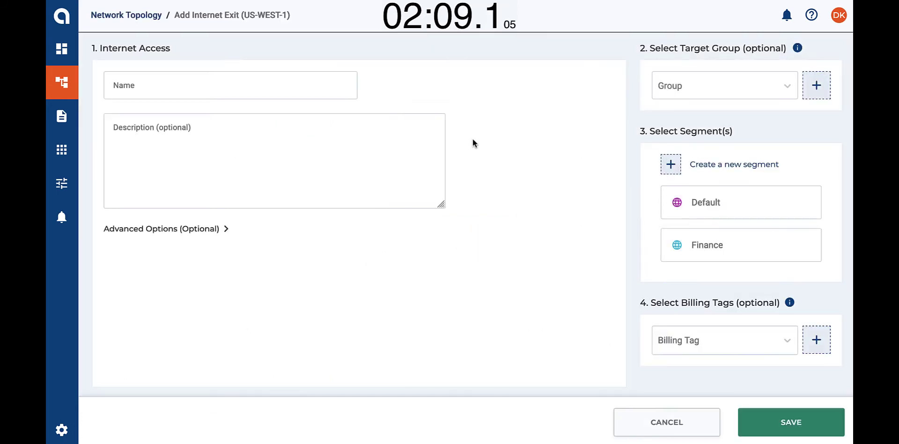
{"action": "left_click", "coordinate": [308, 87]}
{"action": "type", "text": "Internet"}
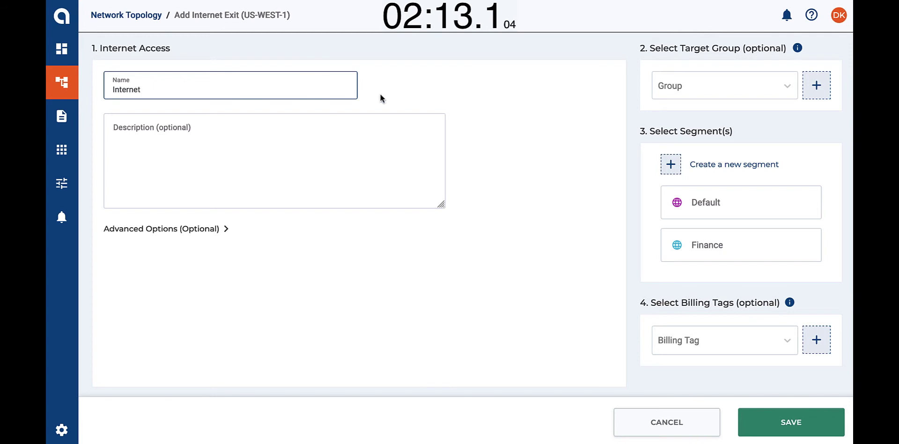
{"action": "left_click", "coordinate": [709, 256]}
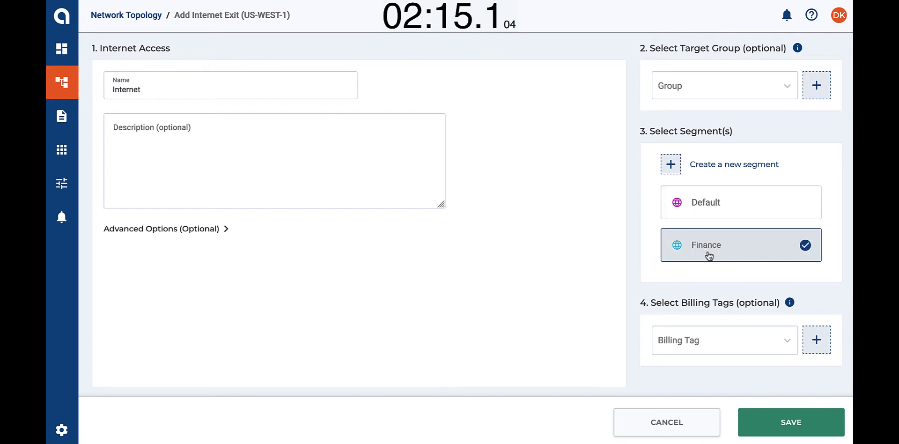
{"action": "left_click", "coordinate": [713, 335]}
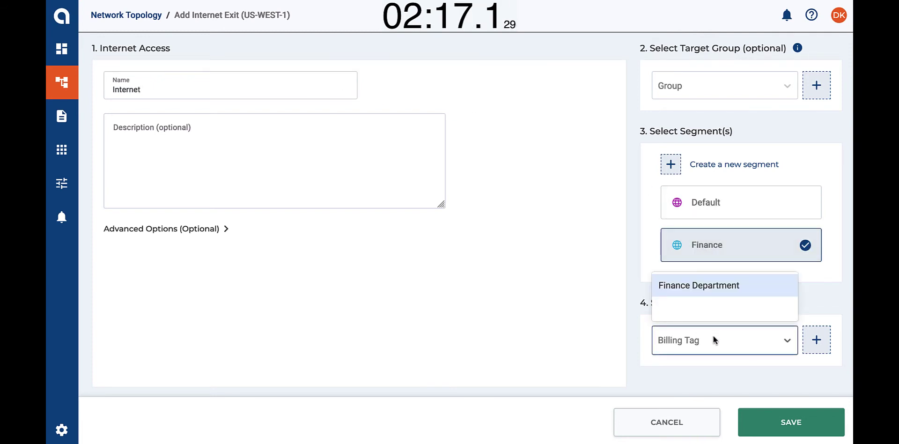
{"action": "left_click", "coordinate": [714, 288]}
{"action": "left_click", "coordinate": [784, 424]}
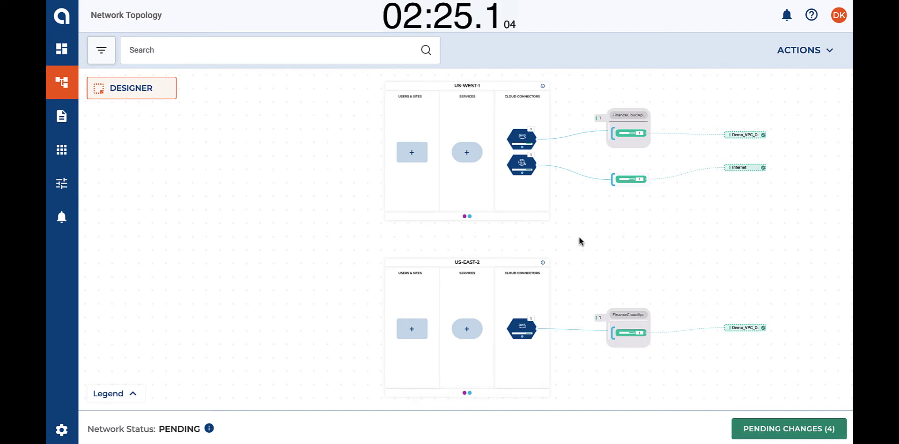
{"action": "scroll", "coordinate": [578, 237], "scroll_direction": "up", "scroll_amount": 3}
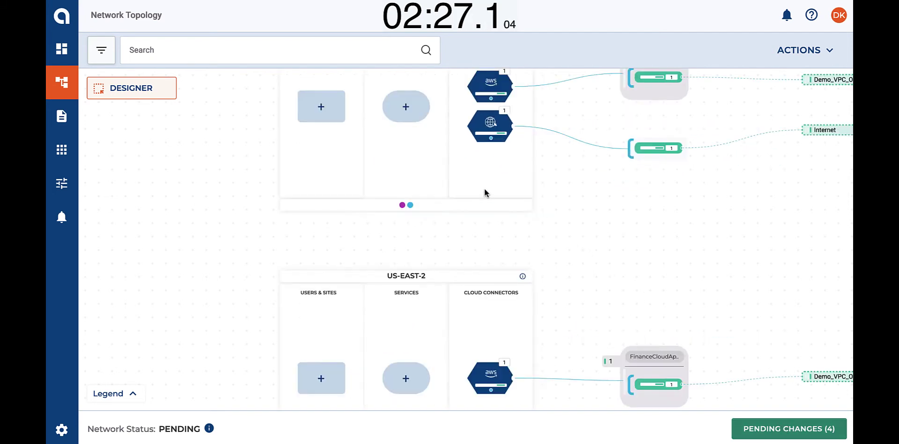
Step: Add PAN firewall PANW-Firewalls with device group Alkira-Group, Panorama IP 1.1.1.1, autoscale 2–4
{"action": "left_click", "coordinate": [410, 117]}
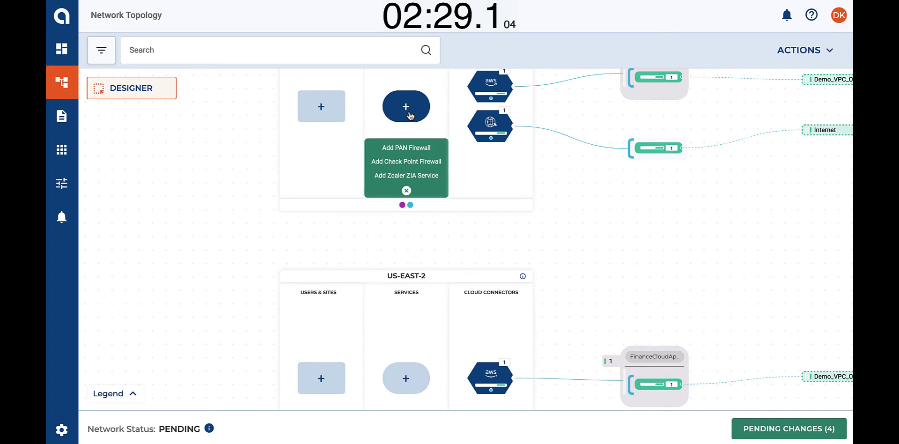
{"action": "left_click", "coordinate": [406, 148]}
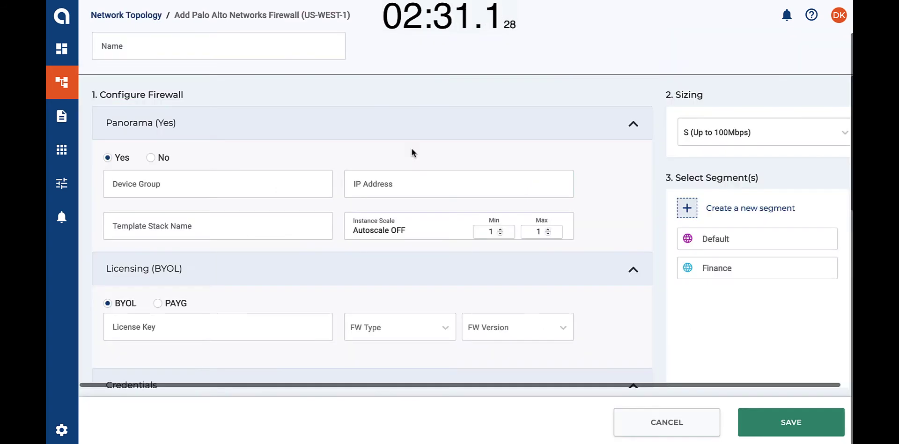
{"action": "left_click", "coordinate": [299, 45]}
{"action": "type", "text": "PANW-Firewalls"}
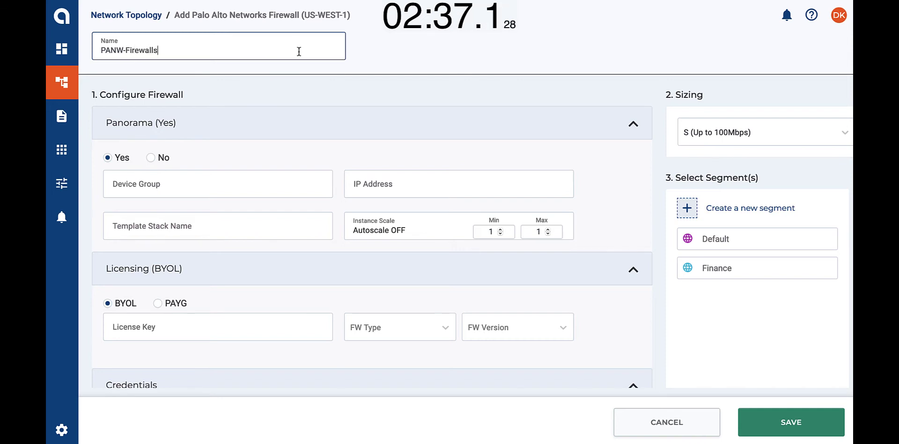
{"action": "left_click", "coordinate": [256, 182]}
{"action": "type", "text": "Alkira-Group"}
{"action": "left_click", "coordinate": [371, 183]}
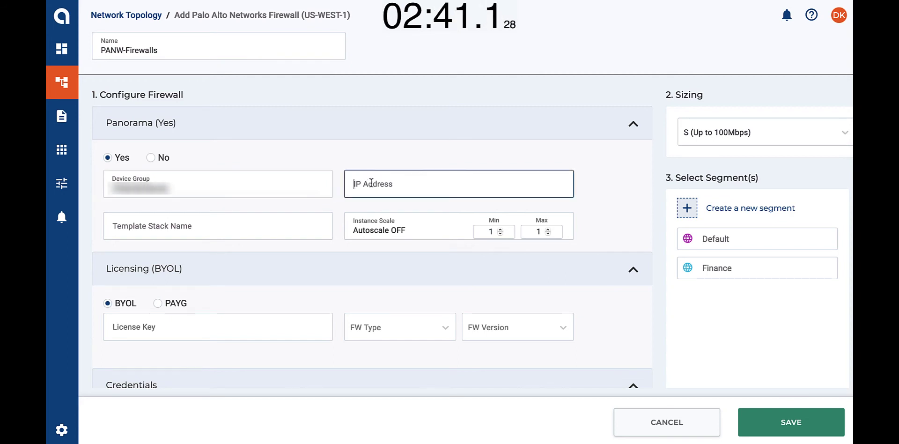
{"action": "type", "text": "1.1.1.1"}
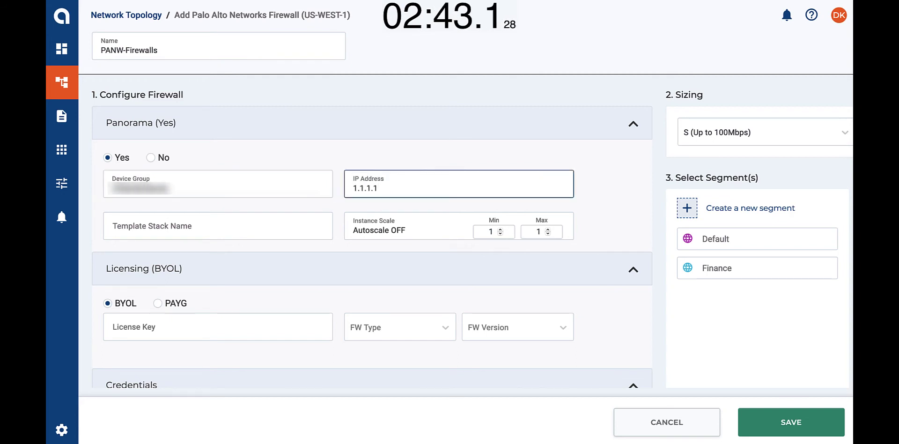
{"action": "left_click", "coordinate": [484, 232]}
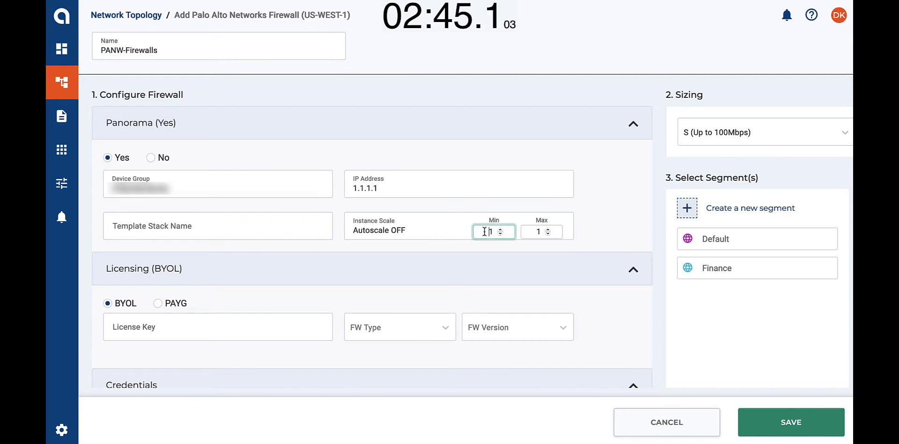
{"action": "left_click", "coordinate": [532, 231]}
{"action": "type", "text": "4"}
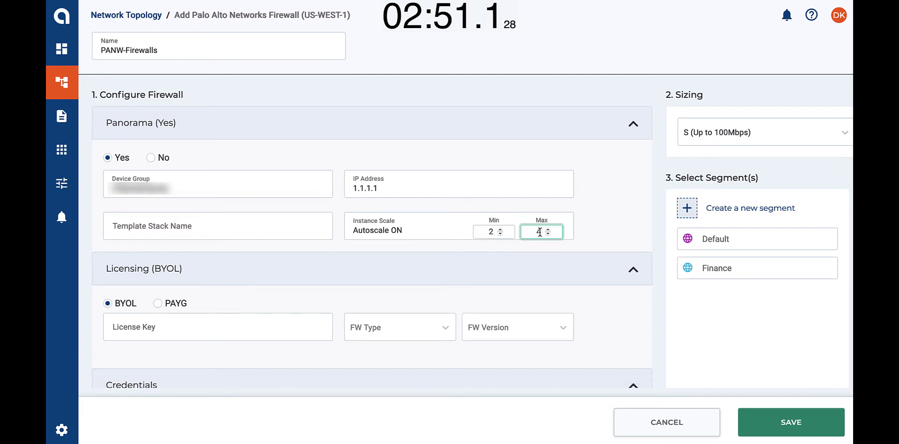
Step: Choose PAYG licensing with firewall type VM-300 and version 9.1.3
{"action": "left_click", "coordinate": [167, 303]}
{"action": "left_click", "coordinate": [159, 324]}
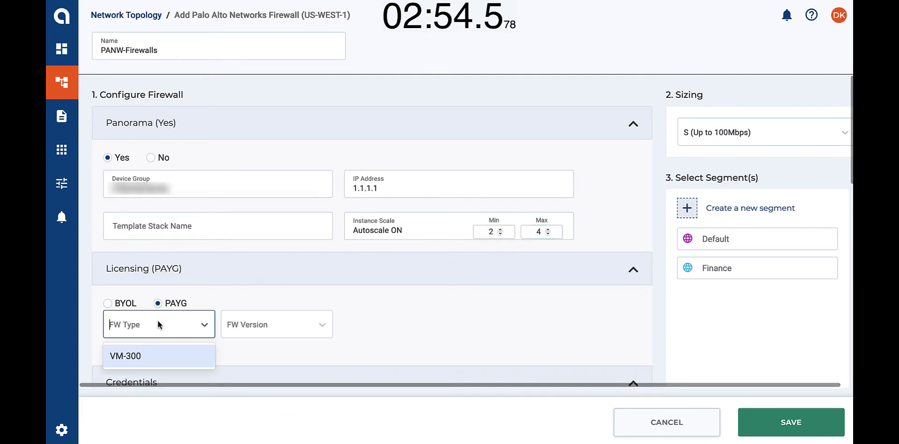
{"action": "left_click", "coordinate": [157, 352]}
{"action": "left_click", "coordinate": [249, 323]}
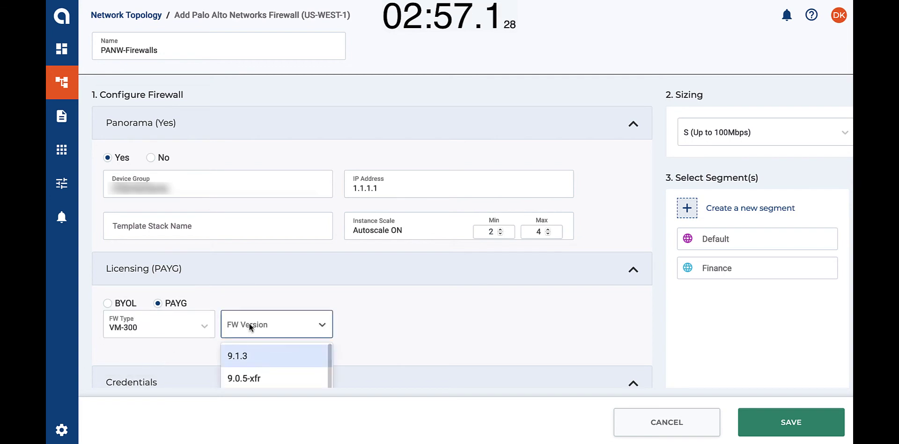
{"action": "left_click", "coordinate": [251, 355]}
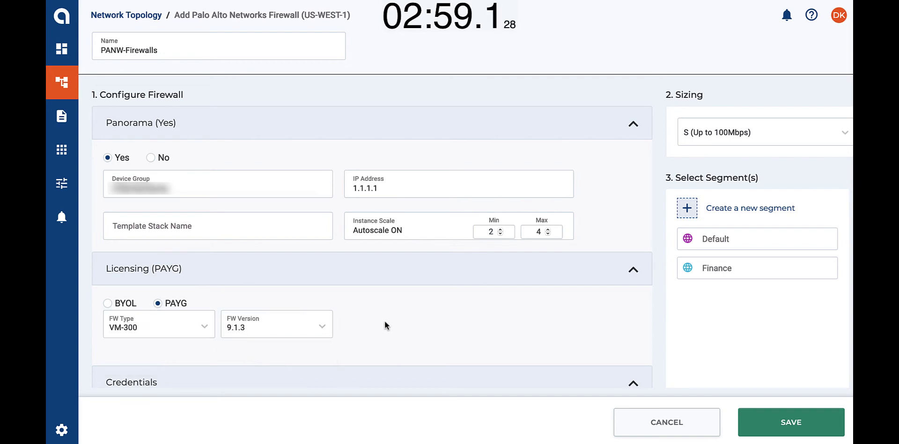
{"action": "scroll", "coordinate": [384, 322], "scroll_direction": "down", "scroll_amount": 5}
{"action": "left_click", "coordinate": [173, 232]}
Step: Enter and confirm the firewall password
{"action": "type", "text": "admi•••"}
{"action": "left_click", "coordinate": [277, 225]}
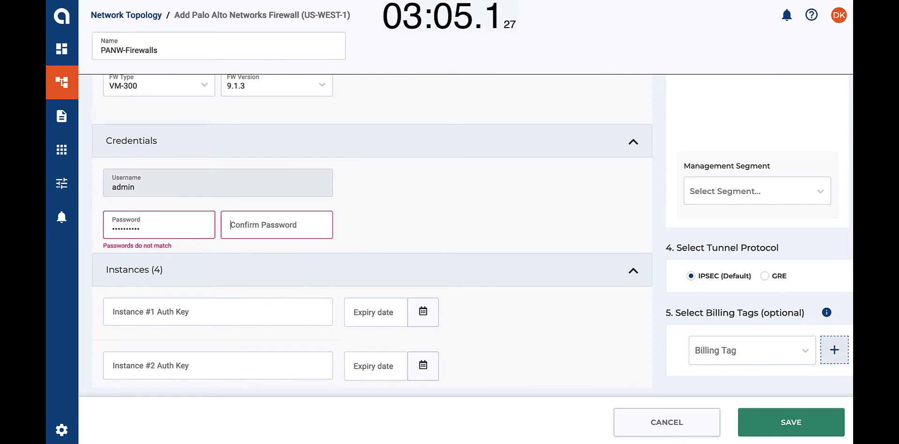
{"action": "type", "text": "ad"}
{"action": "type", "text": "•••••"}
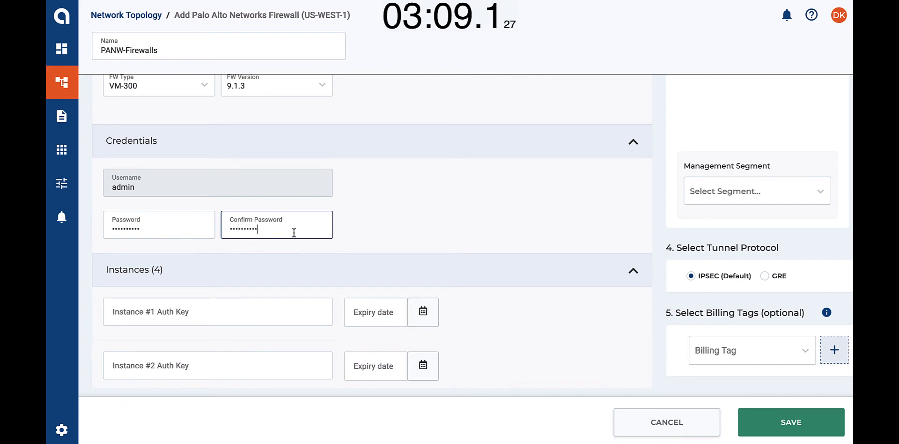
{"action": "scroll", "coordinate": [372, 228], "scroll_direction": "down", "scroll_amount": 4}
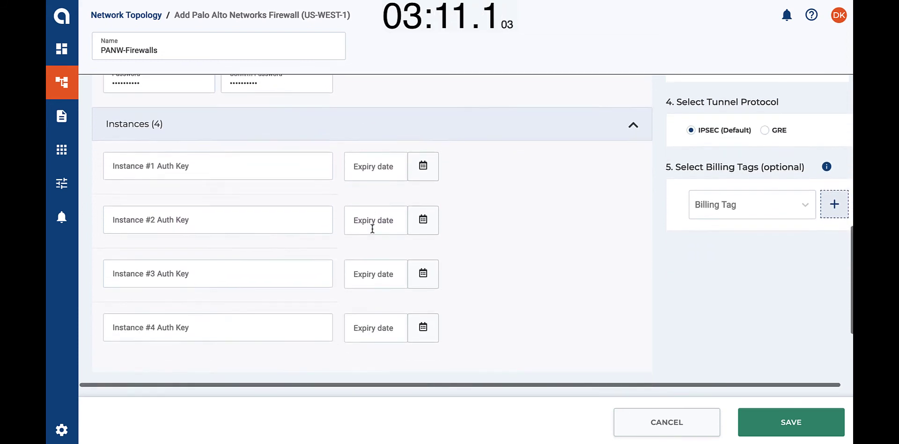
Step: Fill in the auth keys for all four firewall instances
{"action": "left_click", "coordinate": [249, 144]}
{"action": "key", "text": "ctrl+v"}
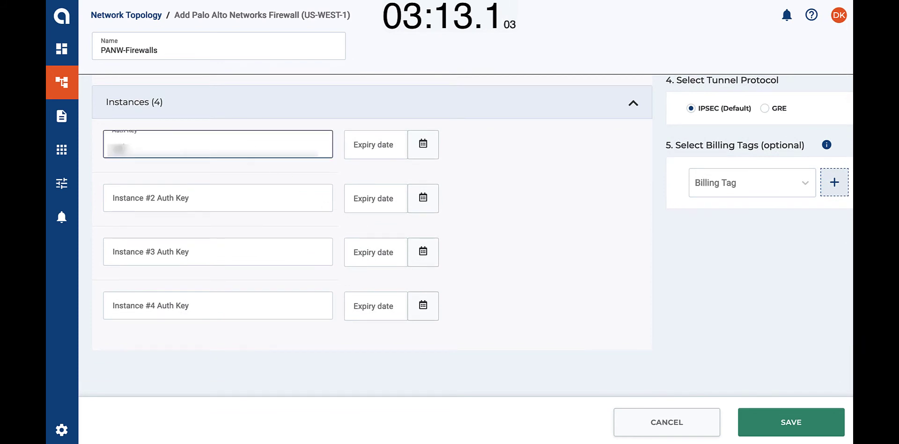
{"action": "left_click", "coordinate": [169, 196]}
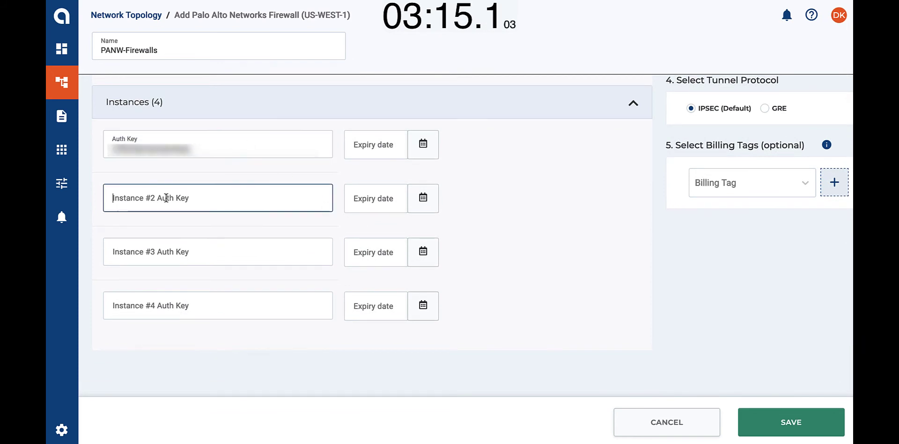
{"action": "key", "text": "ctrl+v"}
{"action": "type", "text": "asdfasdf"}
{"action": "left_click", "coordinate": [129, 257]}
{"action": "type", "text": "asdfasdfasdfasd"}
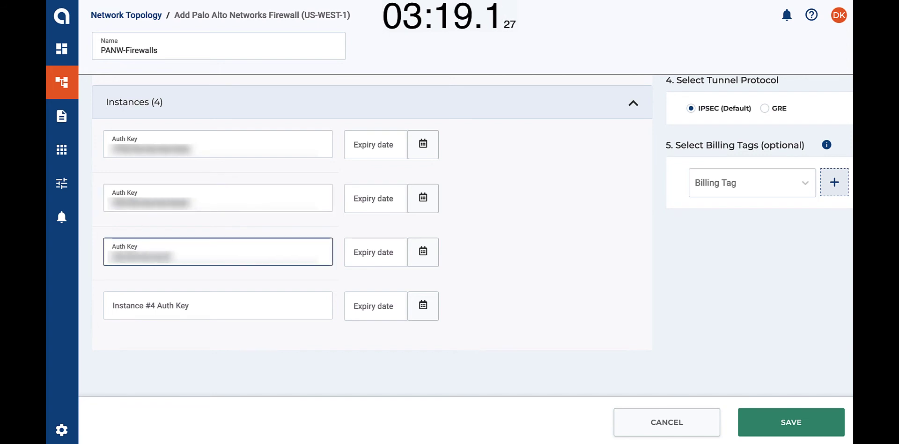
{"action": "type", "text": "f"}
{"action": "left_click", "coordinate": [118, 302]}
{"action": "type", "text": "asdfas"}
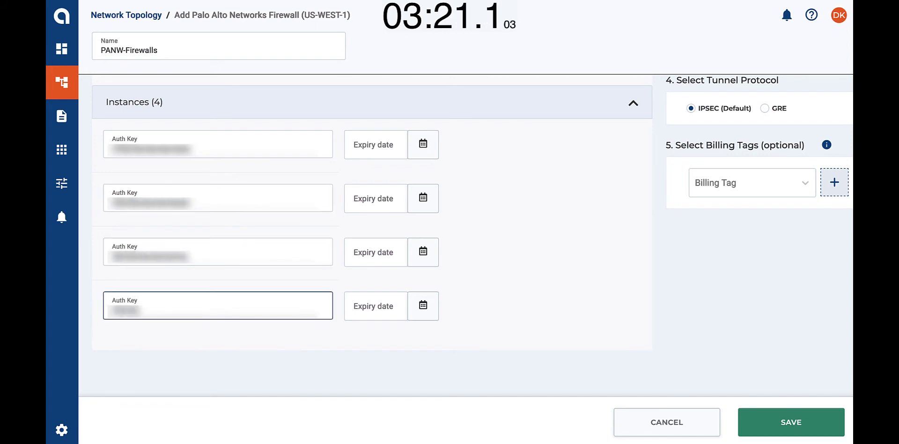
{"action": "type", "text": "dfasd"}
{"action": "left_click", "coordinate": [465, 253]}
Step: Set size L, Finance segment and management segment, Finance Department tag, and save the firewall
{"action": "scroll", "coordinate": [465, 252], "scroll_direction": "up", "scroll_amount": 10}
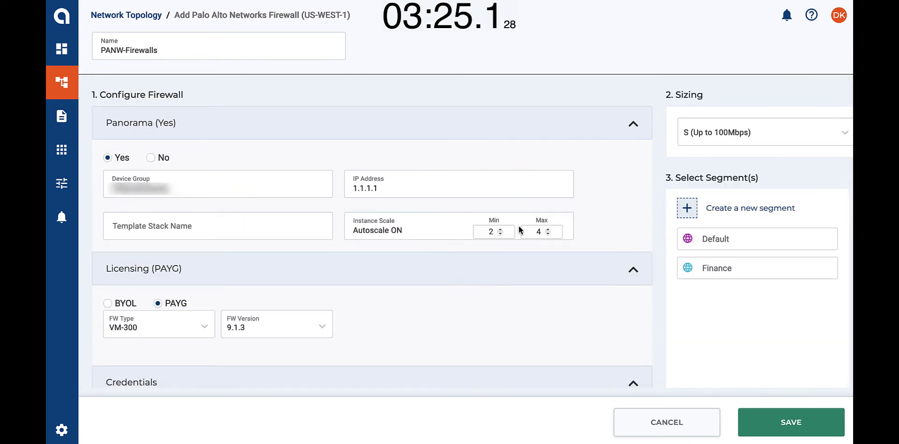
{"action": "left_click", "coordinate": [696, 133]}
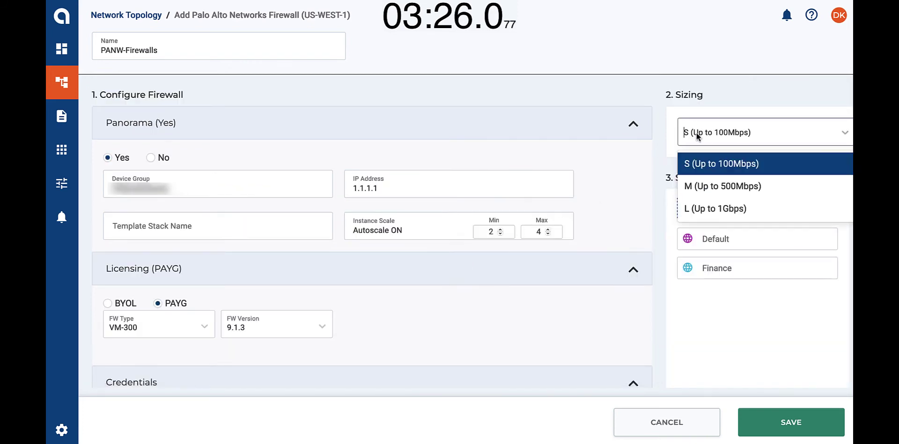
{"action": "left_click", "coordinate": [700, 208]}
{"action": "left_click", "coordinate": [703, 266]}
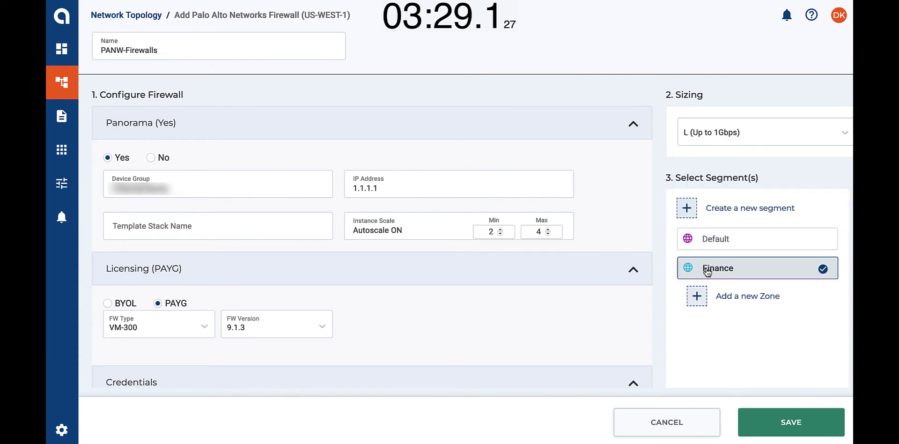
{"action": "scroll", "coordinate": [705, 256], "scroll_direction": "down", "scroll_amount": 4}
{"action": "left_click", "coordinate": [706, 234]}
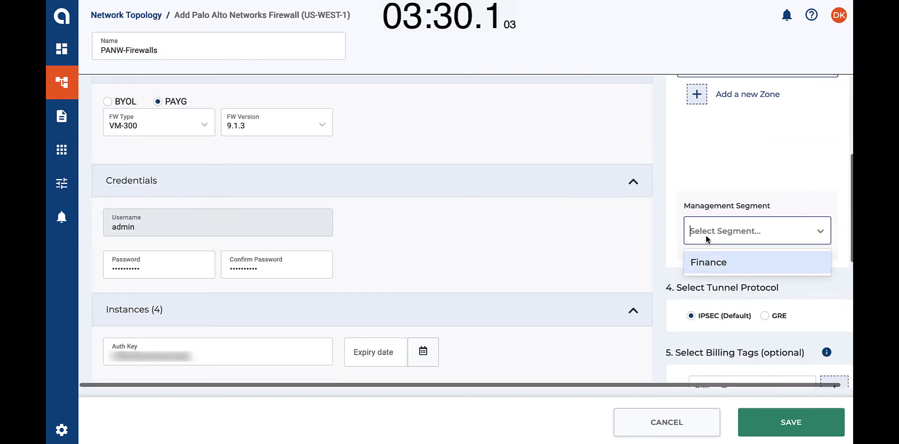
{"action": "left_click", "coordinate": [708, 264]}
{"action": "scroll", "coordinate": [707, 264], "scroll_direction": "down", "scroll_amount": 3}
{"action": "left_click", "coordinate": [707, 260]}
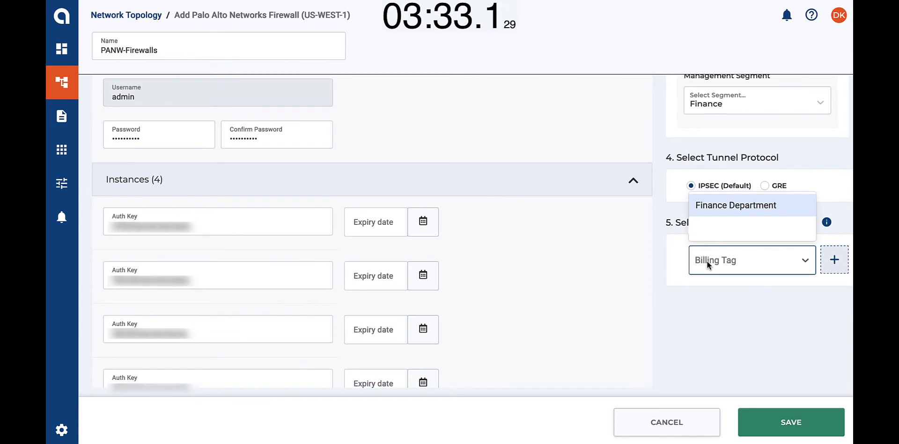
{"action": "left_click", "coordinate": [705, 210]}
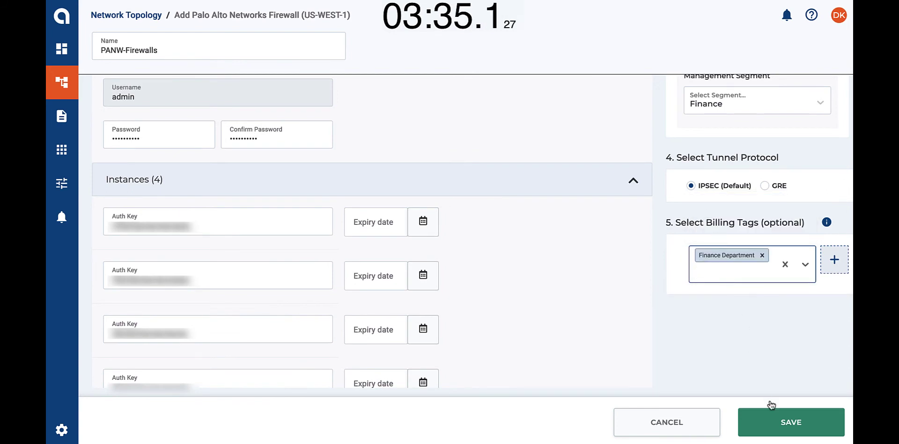
{"action": "left_click", "coordinate": [778, 426]}
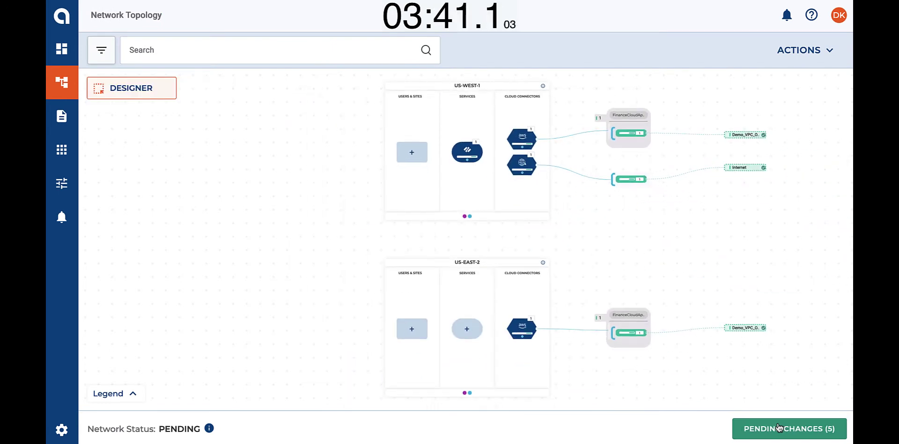
Step: Start a new custom traffic policy named InterZone-Policy
{"action": "left_click", "coordinate": [804, 53]}
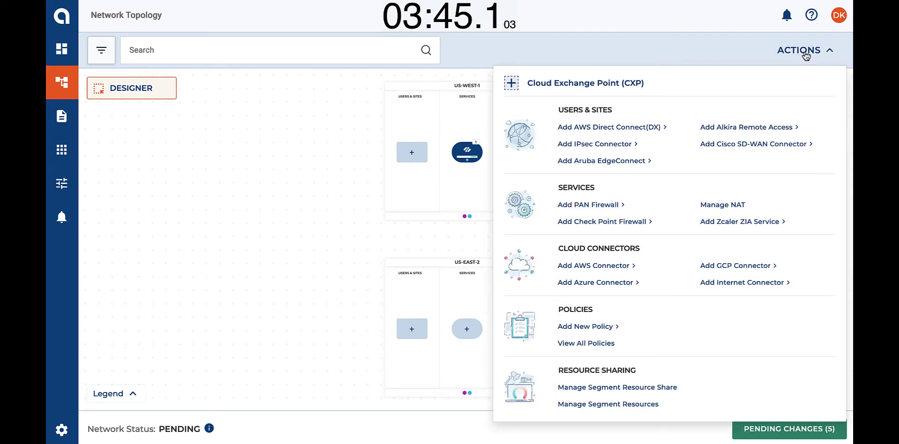
{"action": "left_click", "coordinate": [599, 331]}
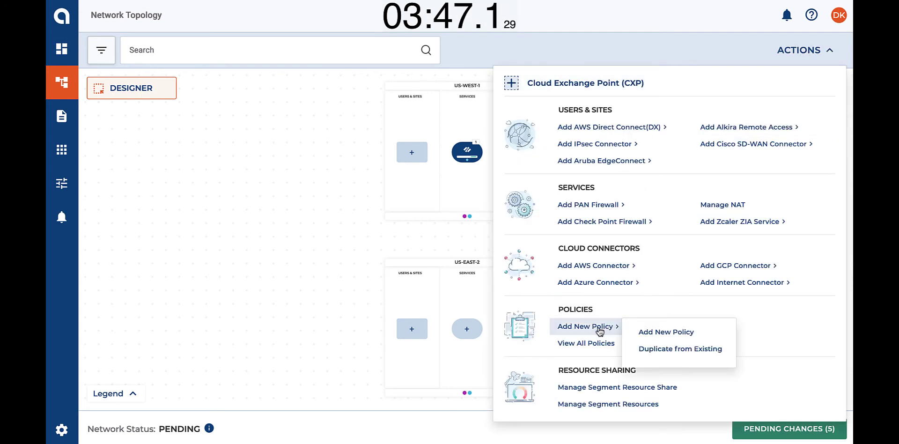
{"action": "left_click", "coordinate": [661, 333]}
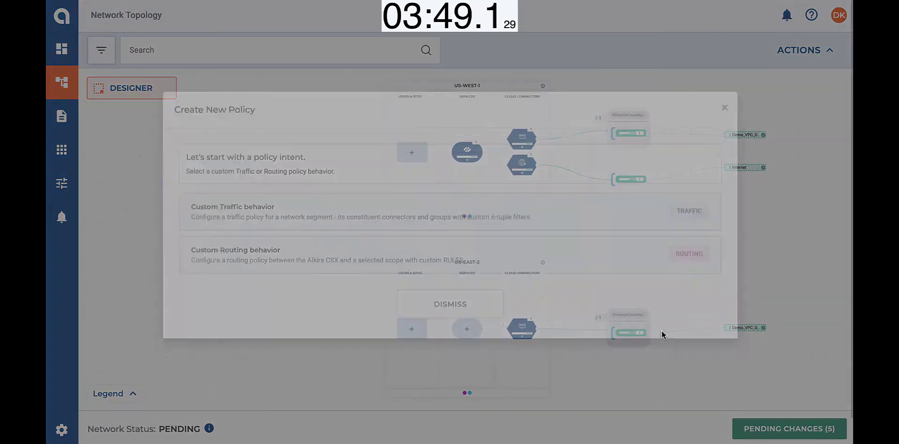
{"action": "left_click", "coordinate": [547, 238]}
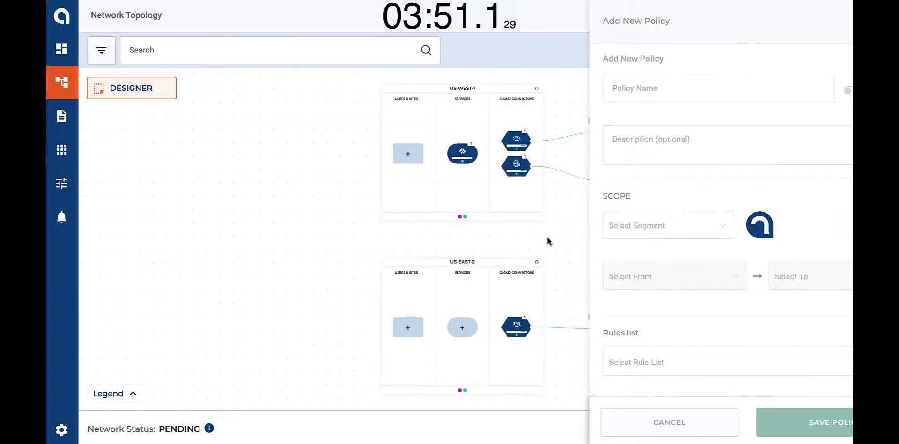
{"action": "left_click", "coordinate": [605, 88]}
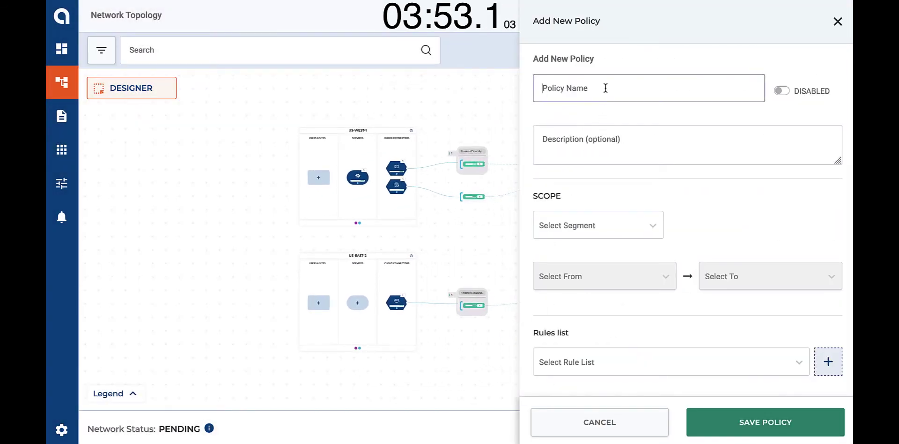
{"action": "type", "text": "I"}
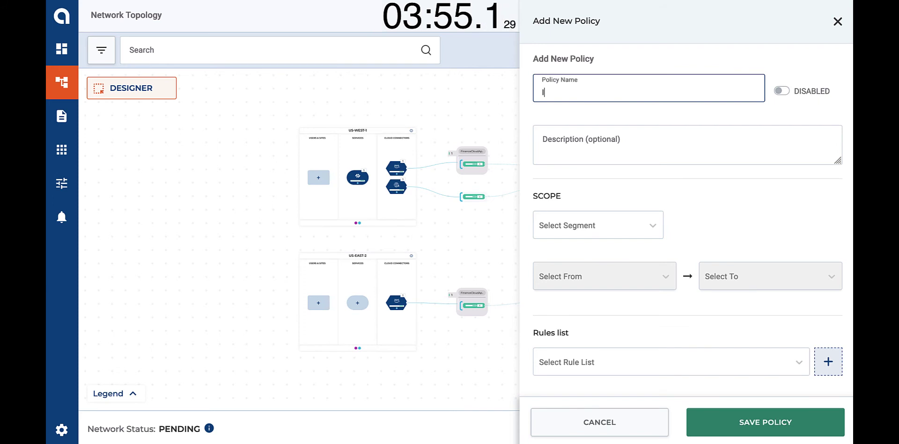
{"action": "type", "text": "nterZone-Policy"}
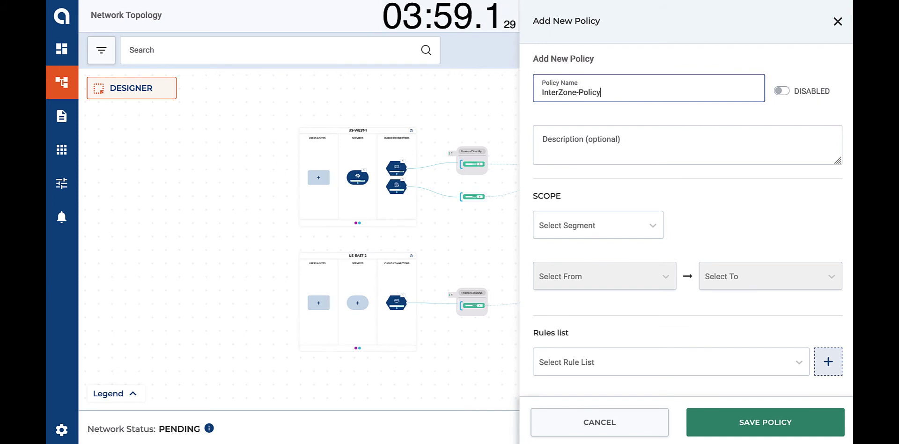
Step: Scope it to Finance, Demo_VPC_Oregon to Demo_VPC_Ohio, with InterVPCTraffic + PANW, enabled, and save
{"action": "left_click", "coordinate": [588, 226]}
{"action": "left_click", "coordinate": [580, 276]}
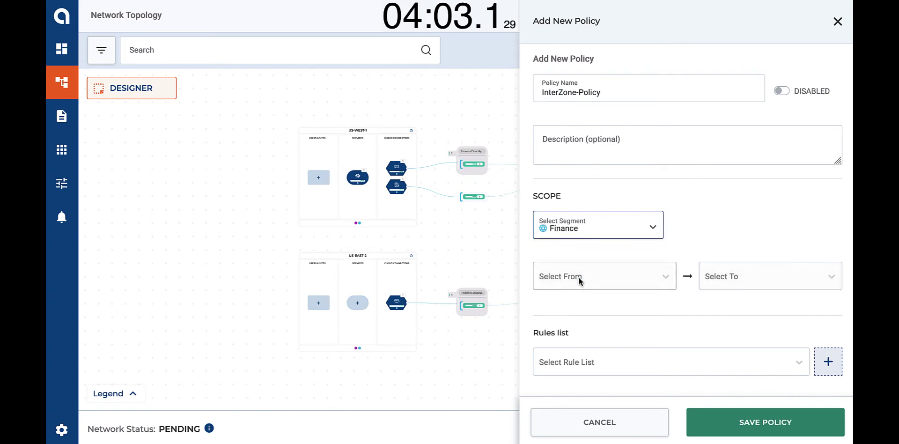
{"action": "left_click", "coordinate": [580, 279]}
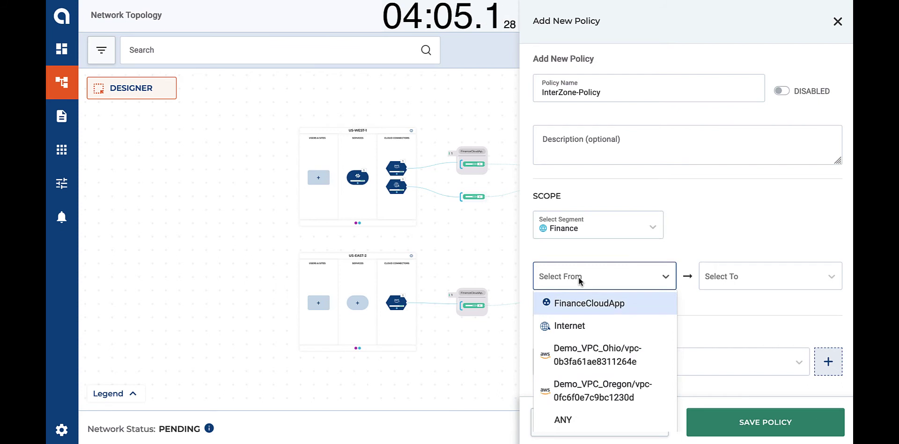
{"action": "left_click", "coordinate": [586, 389]}
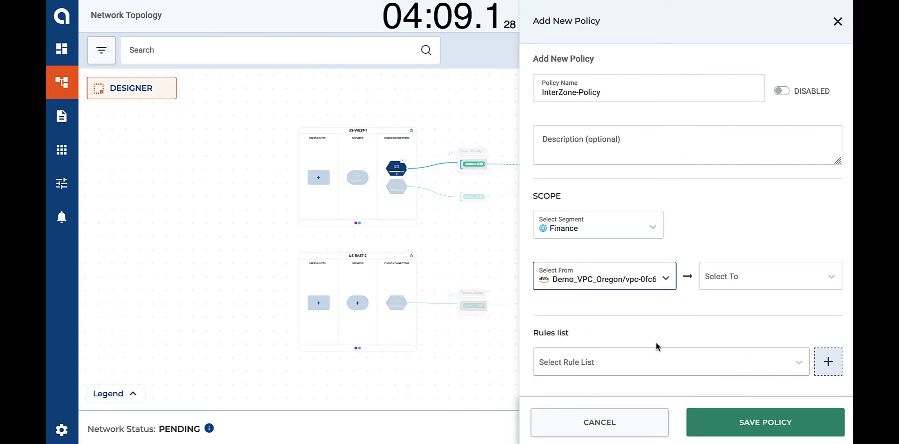
{"action": "left_click", "coordinate": [736, 276]}
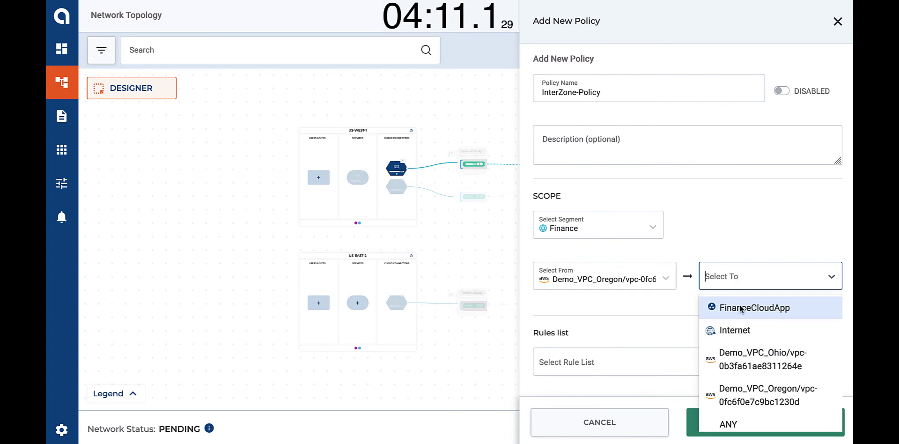
{"action": "left_click", "coordinate": [745, 359]}
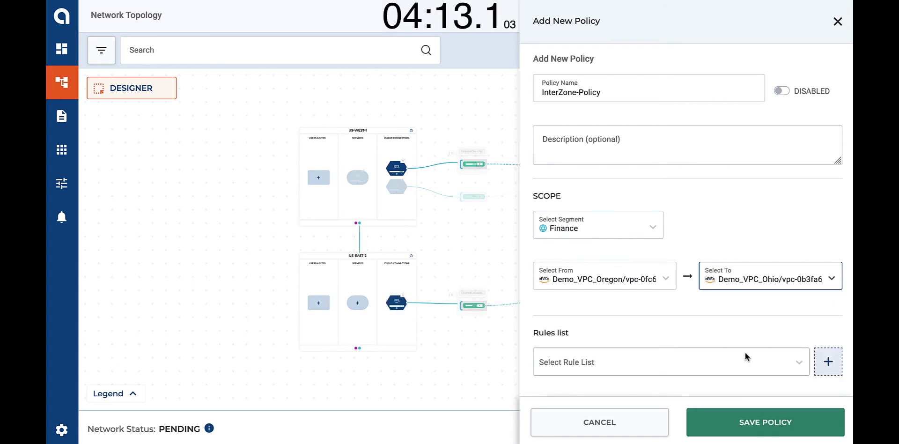
{"action": "left_click", "coordinate": [662, 366]}
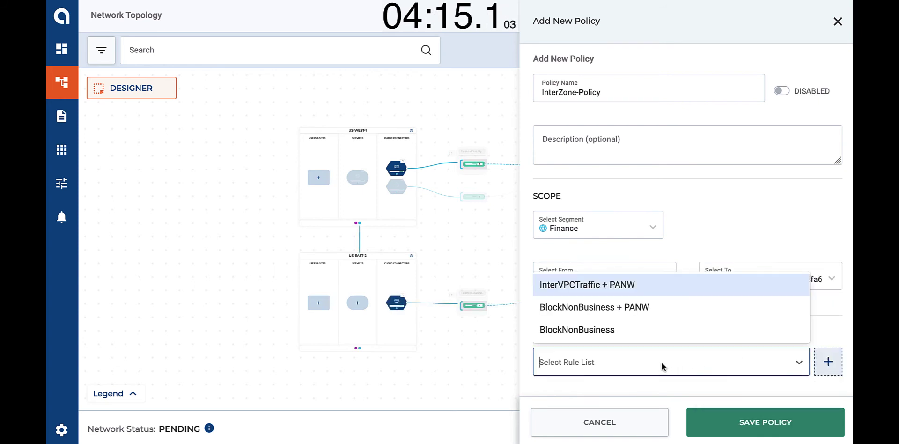
{"action": "left_click", "coordinate": [627, 286]}
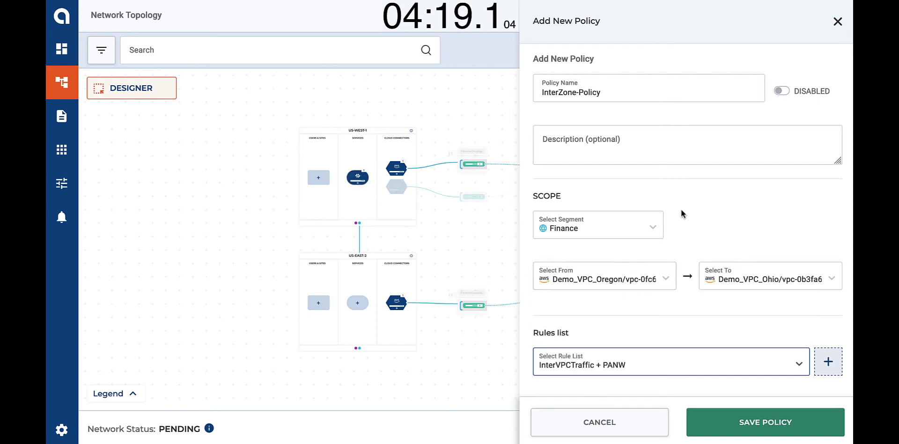
{"action": "left_click", "coordinate": [779, 91]}
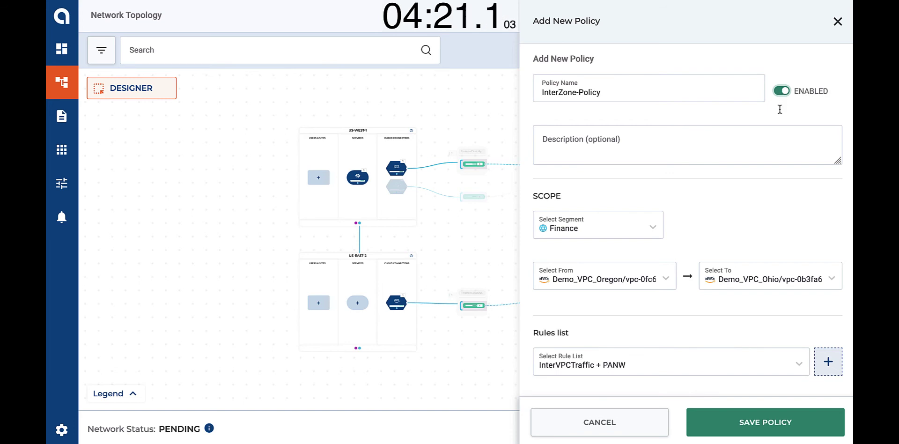
{"action": "left_click", "coordinate": [750, 419]}
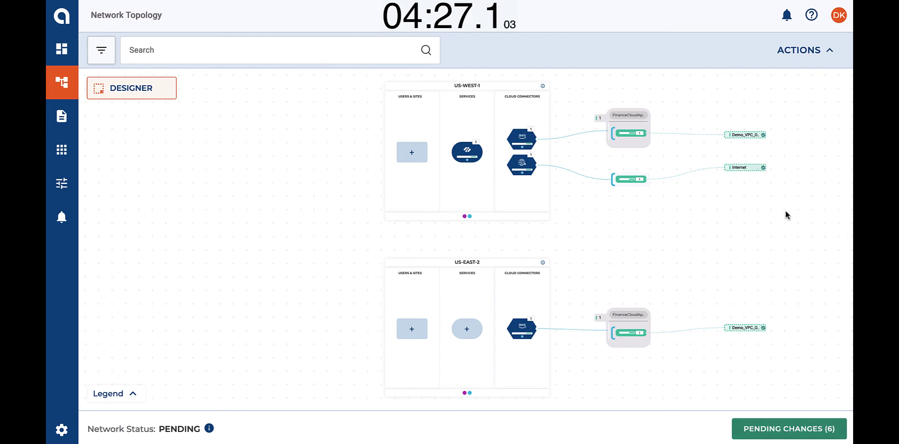
Step: Start a new custom traffic policy named Internet
{"action": "left_click", "coordinate": [799, 53]}
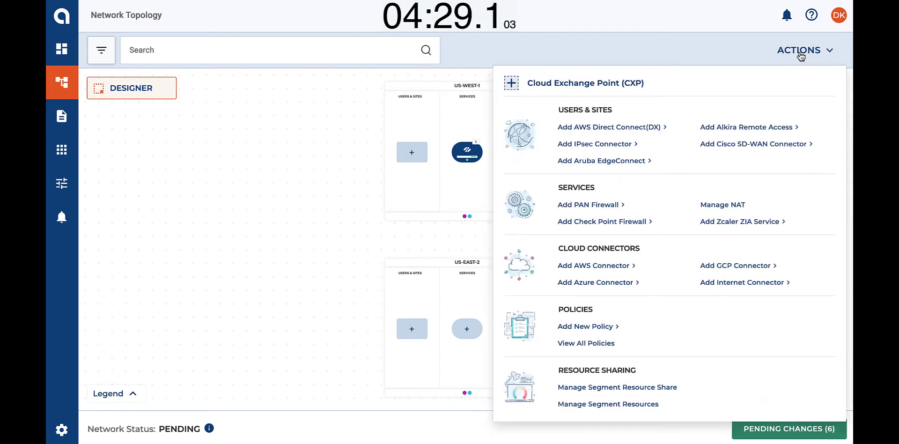
{"action": "left_click", "coordinate": [594, 327]}
{"action": "left_click", "coordinate": [651, 332]}
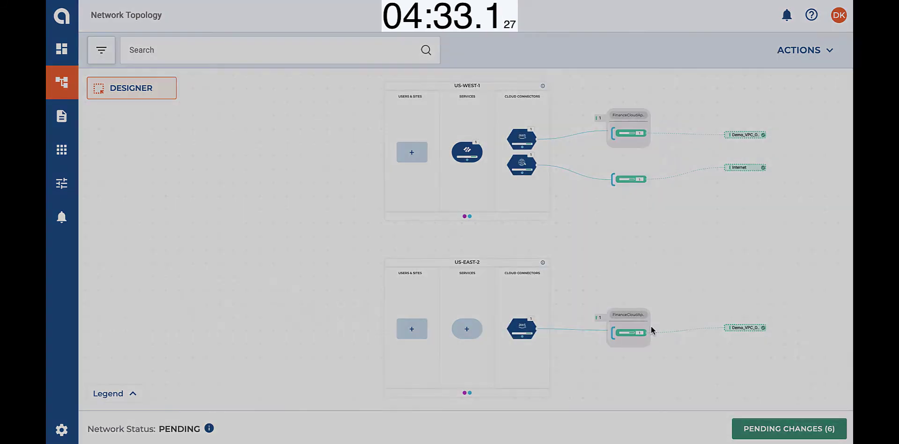
{"action": "left_click", "coordinate": [562, 244]}
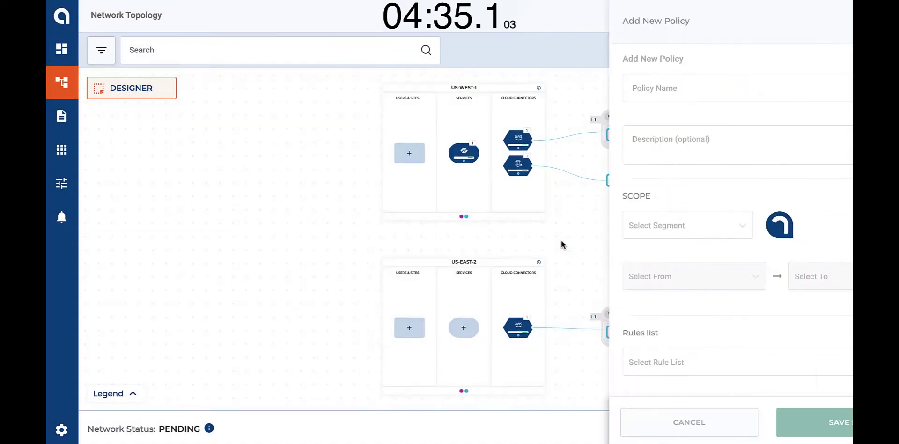
{"action": "left_click", "coordinate": [601, 87]}
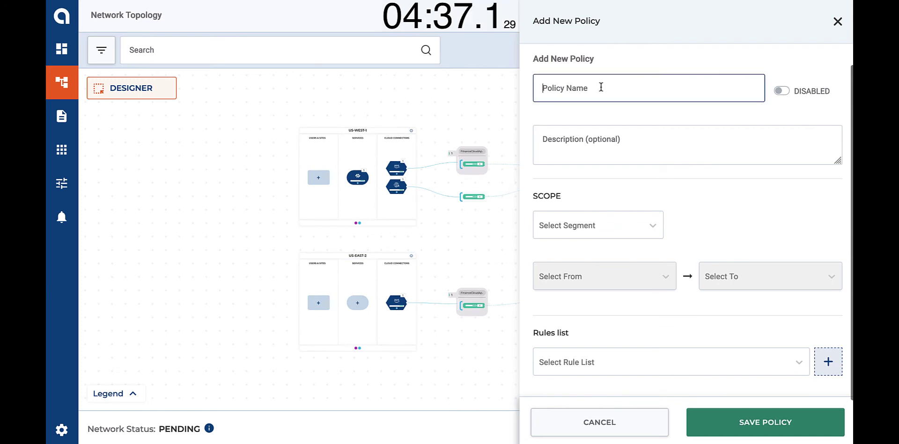
{"action": "type", "text": "Internet"}
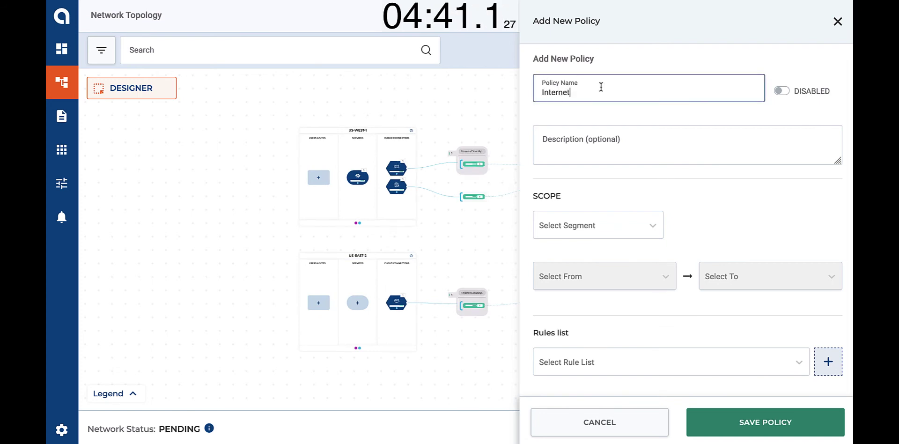
Step: Scope it to Finance, Demo_VPC_Oregon to Internet, with BlockNonBusiness + PANW, enabled, and save
{"action": "left_click", "coordinate": [577, 228]}
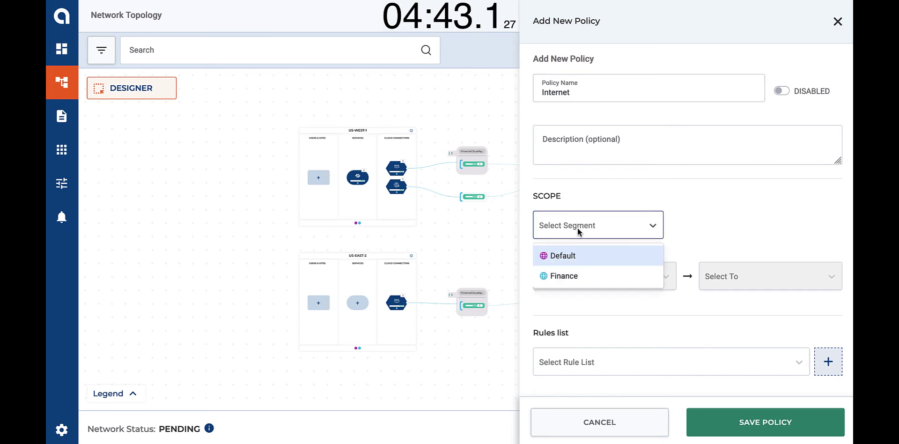
{"action": "left_click", "coordinate": [574, 276]}
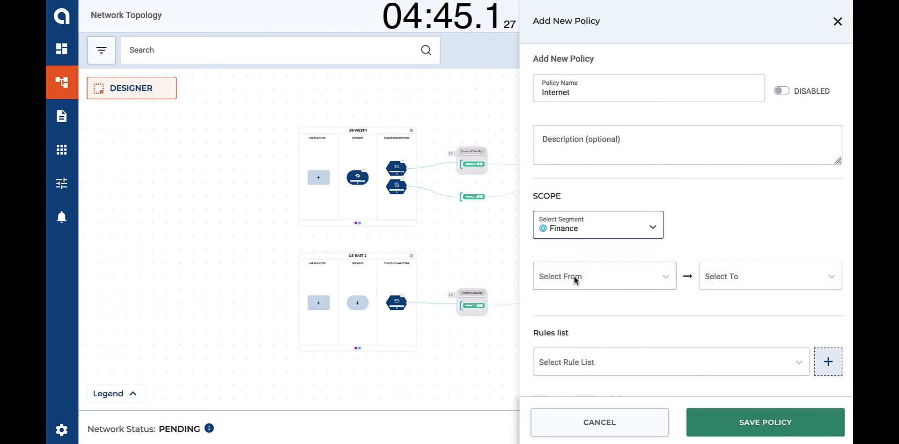
{"action": "left_click", "coordinate": [573, 276]}
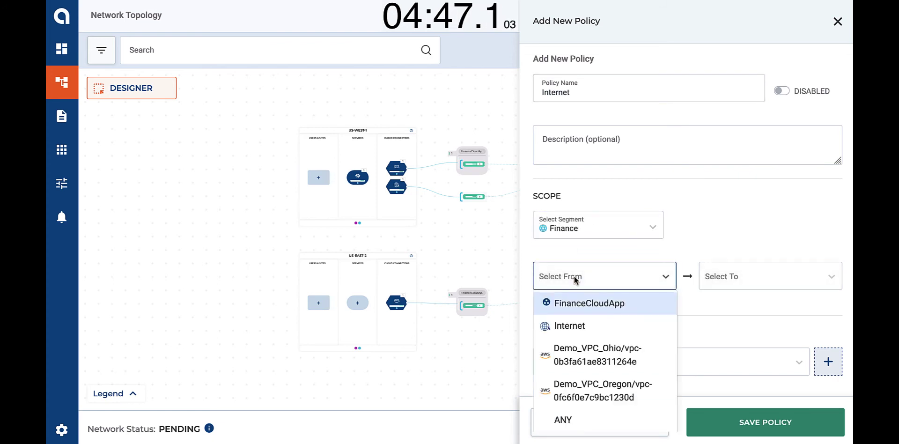
{"action": "left_click", "coordinate": [597, 390]}
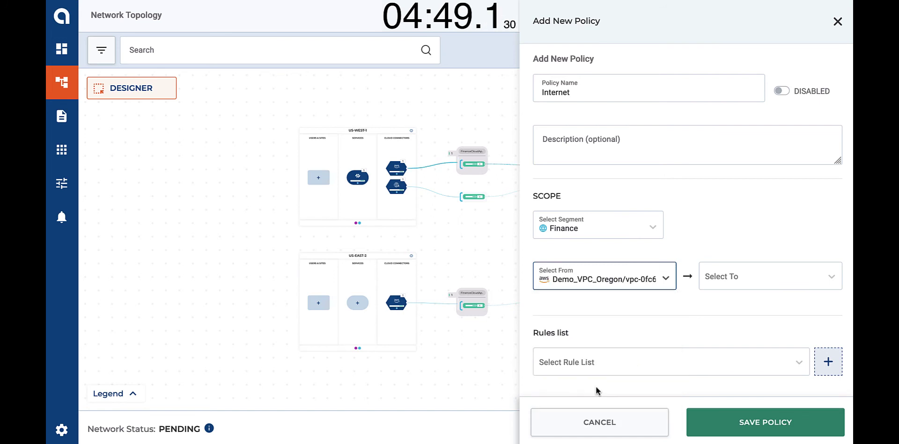
{"action": "left_click", "coordinate": [724, 277]}
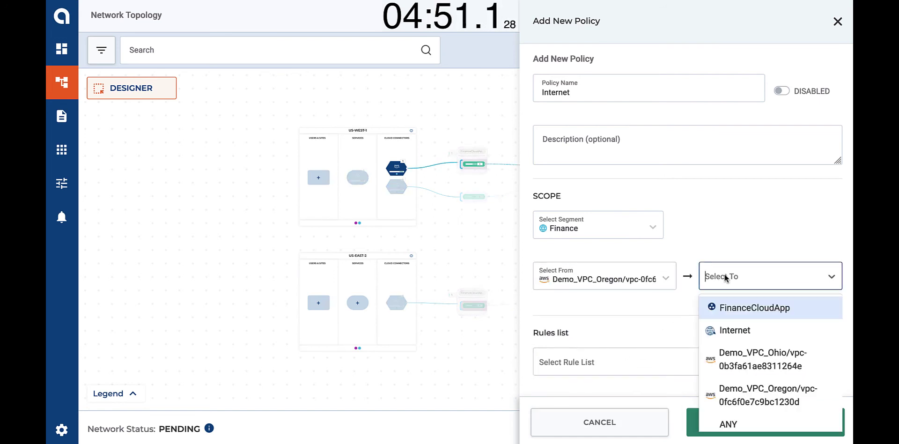
{"action": "left_click", "coordinate": [733, 330]}
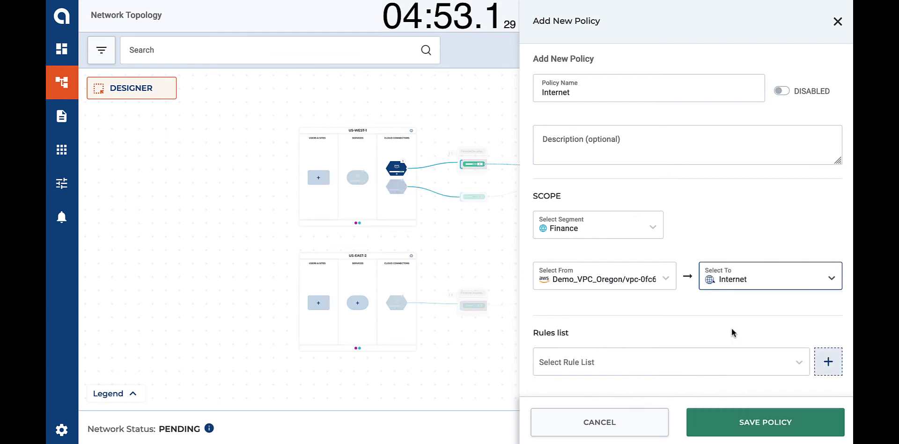
{"action": "left_click", "coordinate": [686, 361]}
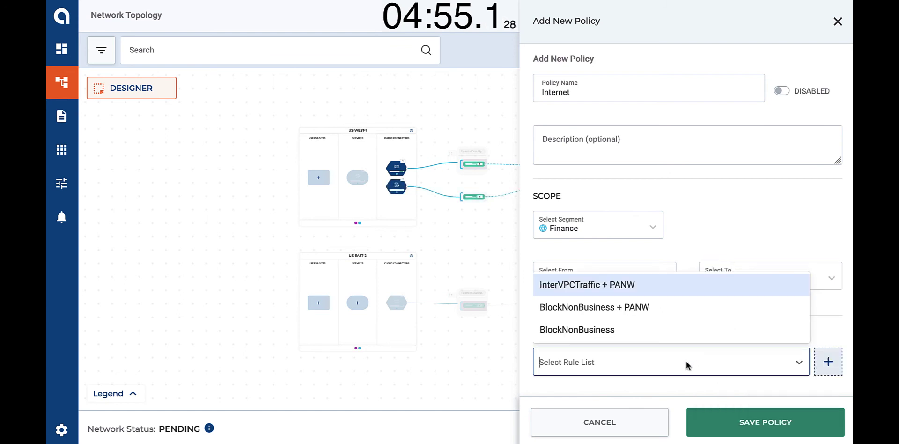
{"action": "left_click", "coordinate": [647, 308]}
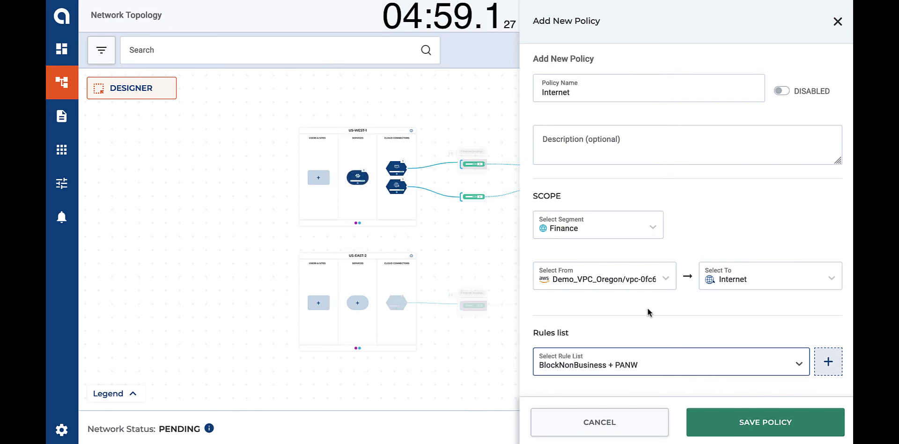
{"action": "left_click", "coordinate": [780, 91]}
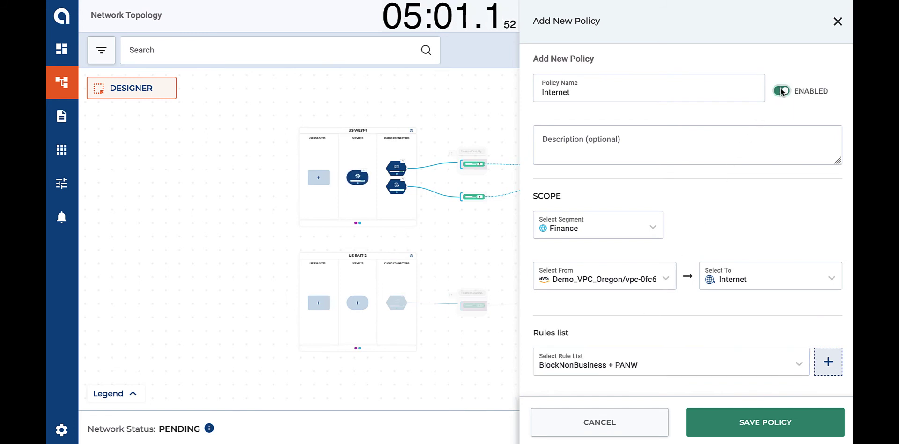
{"action": "left_click", "coordinate": [747, 424]}
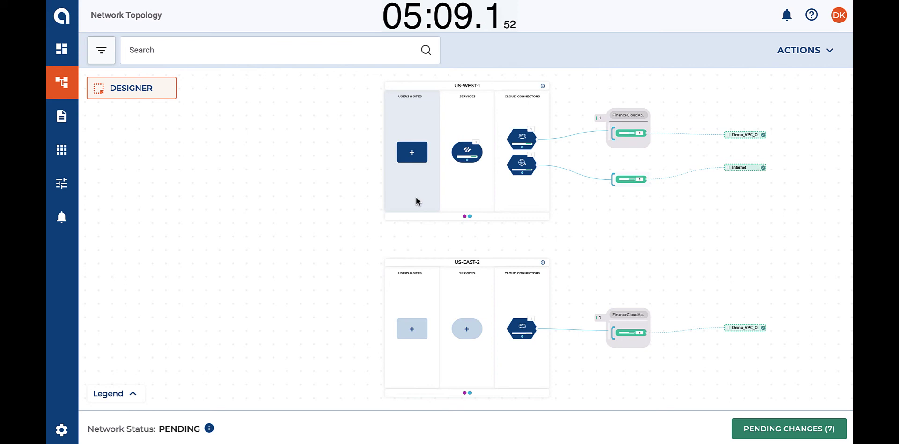
Step: Start a new IPsec connector for US-WEST-1 and name it San Jose
{"action": "left_click", "coordinate": [408, 157]}
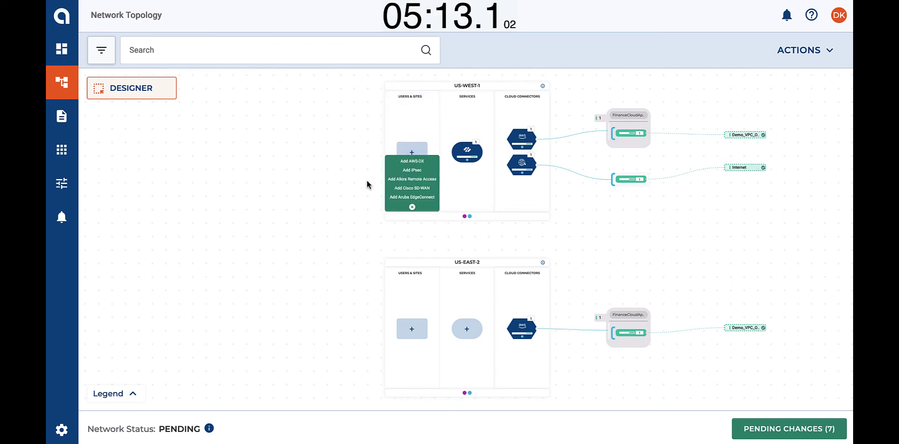
{"action": "scroll", "coordinate": [367, 183], "scroll_direction": "up", "scroll_amount": 3}
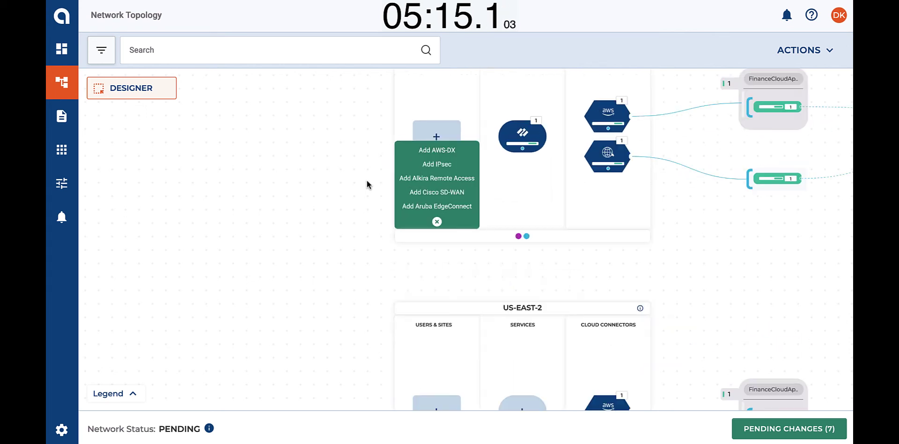
{"action": "left_click", "coordinate": [437, 164]}
{"action": "left_click", "coordinate": [277, 46]}
{"action": "type", "text": "San Jose"}
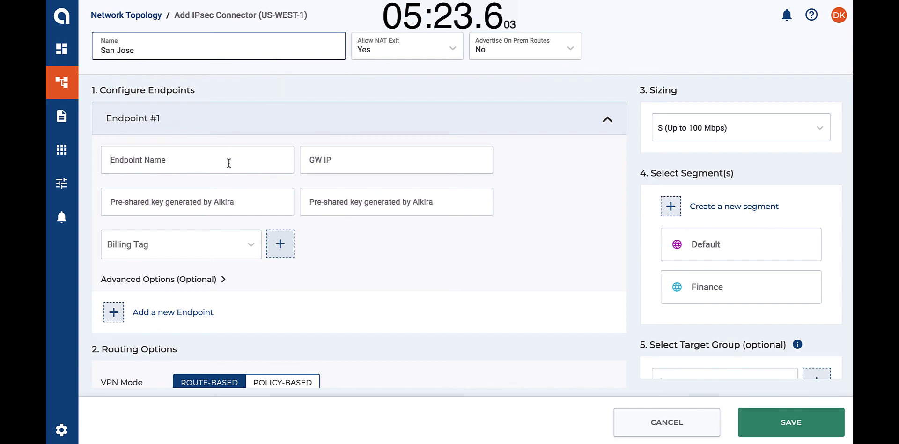
Step: Define endpoint Router1 at 2.2.2.2 with Finance Department billing tag, then add a second endpoint
{"action": "left_click", "coordinate": [228, 163]}
{"action": "type", "text": "Router1"}
{"action": "left_click", "coordinate": [354, 164]}
{"action": "type", "text": "2.2.2.2"}
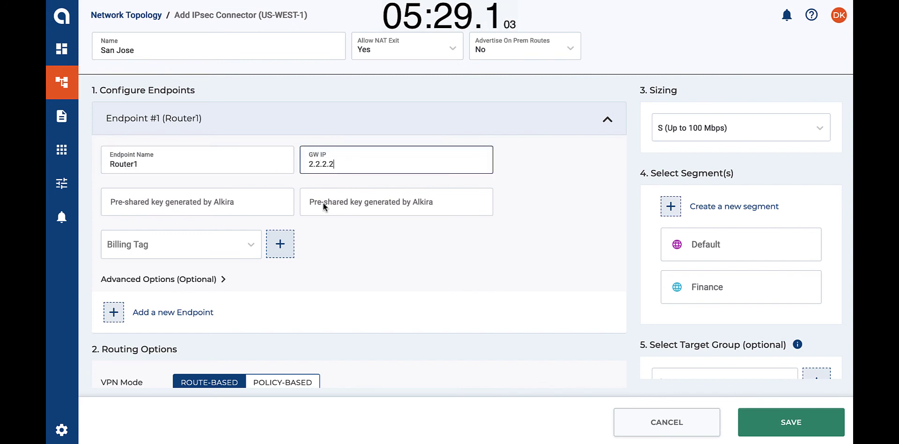
{"action": "left_click", "coordinate": [247, 244]}
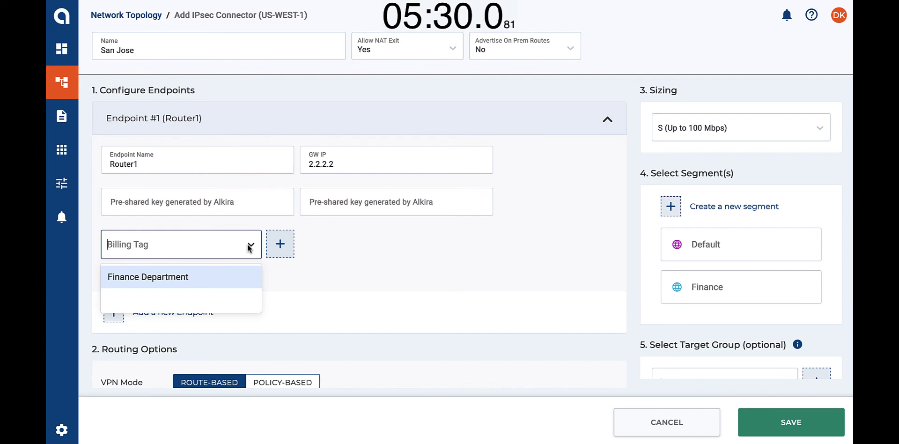
{"action": "left_click", "coordinate": [225, 279]}
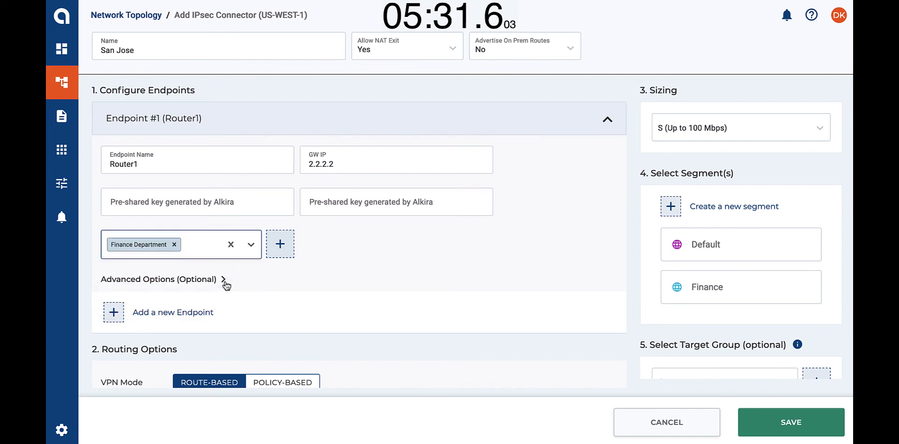
{"action": "left_click", "coordinate": [202, 312]}
Step: Set the second endpoint to Router2 at 3.3.3.3 with Finance Department billing tag
{"action": "scroll", "coordinate": [204, 311], "scroll_direction": "down", "scroll_amount": 3}
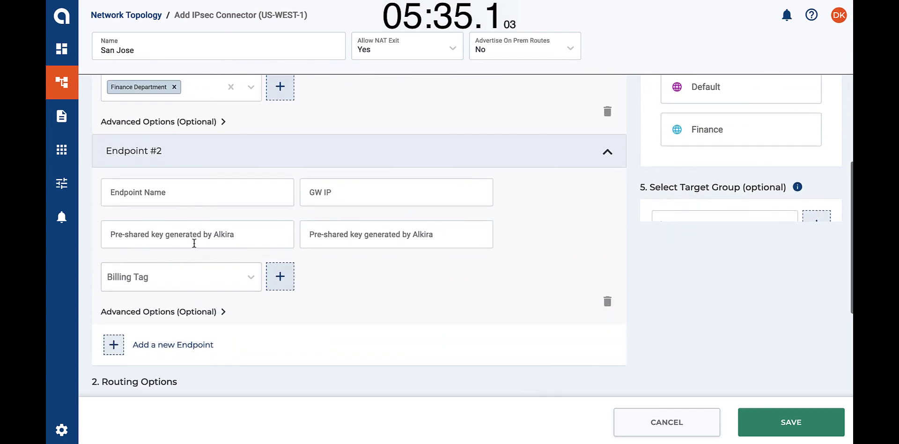
{"action": "left_click", "coordinate": [195, 197]}
{"action": "type", "text": "Router2"}
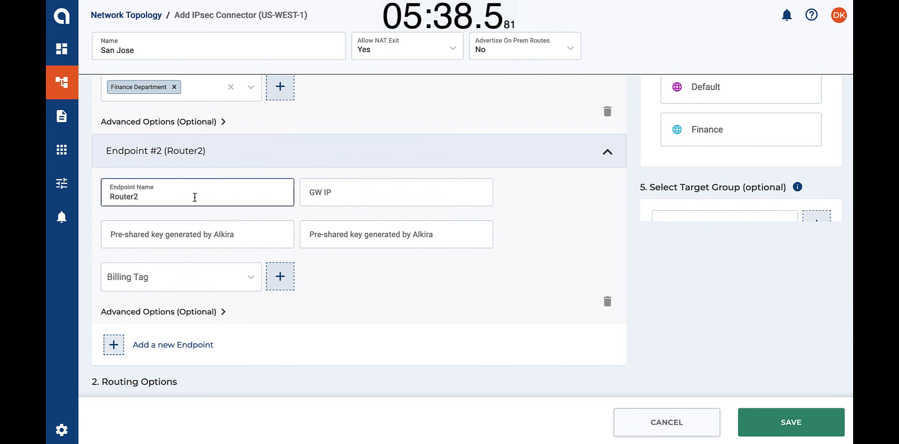
{"action": "left_click", "coordinate": [323, 193]}
{"action": "type", "text": "3.3.3.3"}
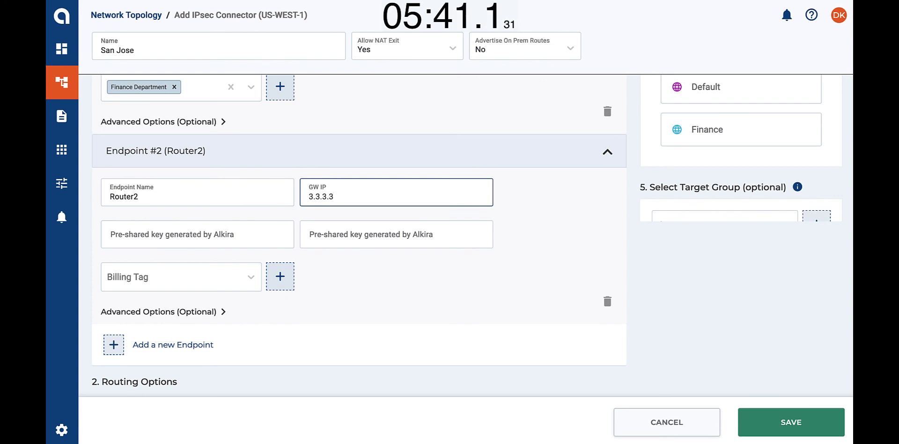
{"action": "left_click", "coordinate": [251, 281]}
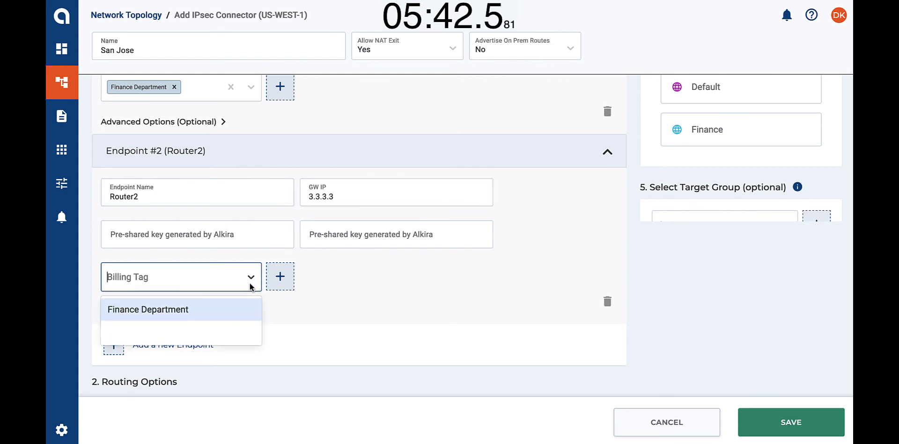
{"action": "left_click", "coordinate": [226, 315]}
Step: Enable dynamic routing with BGP ASN 65534
{"action": "scroll", "coordinate": [338, 299], "scroll_direction": "down", "scroll_amount": 2}
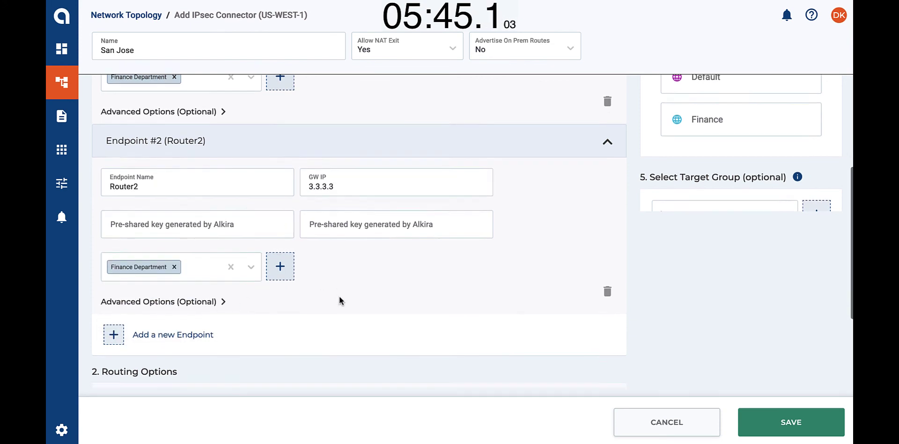
{"action": "scroll", "coordinate": [339, 299], "scroll_direction": "down", "scroll_amount": 1}
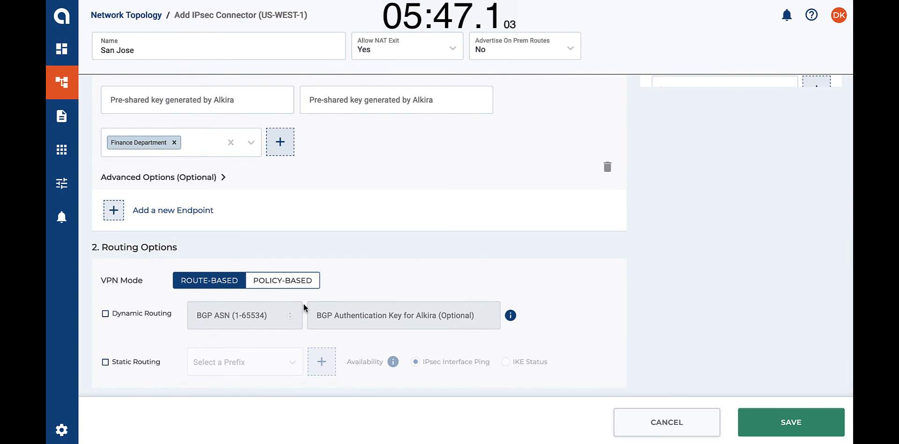
{"action": "left_click", "coordinate": [105, 313]}
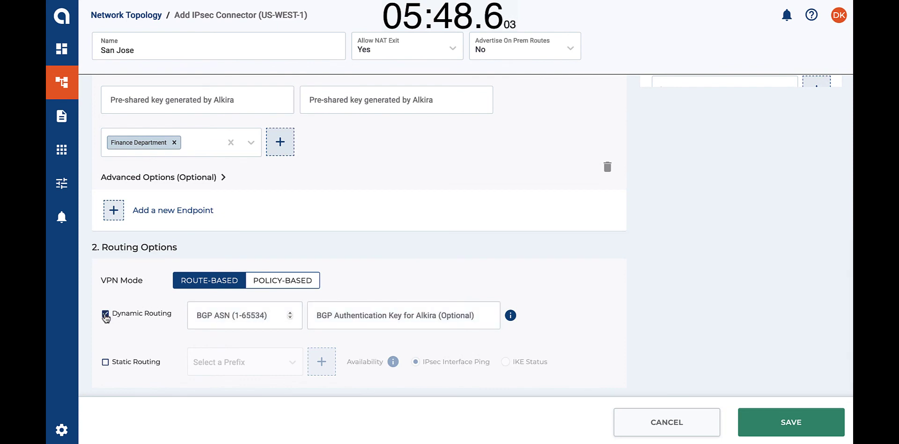
{"action": "left_click", "coordinate": [221, 316]}
{"action": "type", "text": "6"}
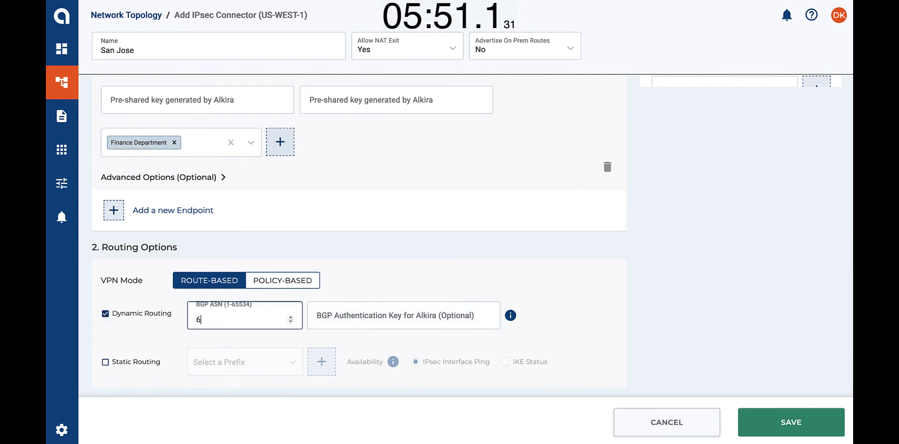
{"action": "type", "text": "5534"}
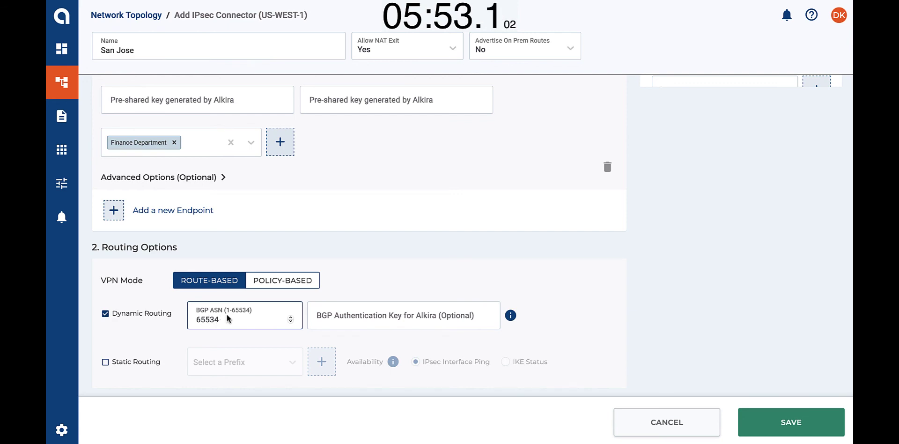
{"action": "left_click", "coordinate": [389, 245]}
Step: Size the connector L (up to 1 Gbps), attach it to Finance, and save
{"action": "scroll", "coordinate": [388, 244], "scroll_direction": "up", "scroll_amount": 3}
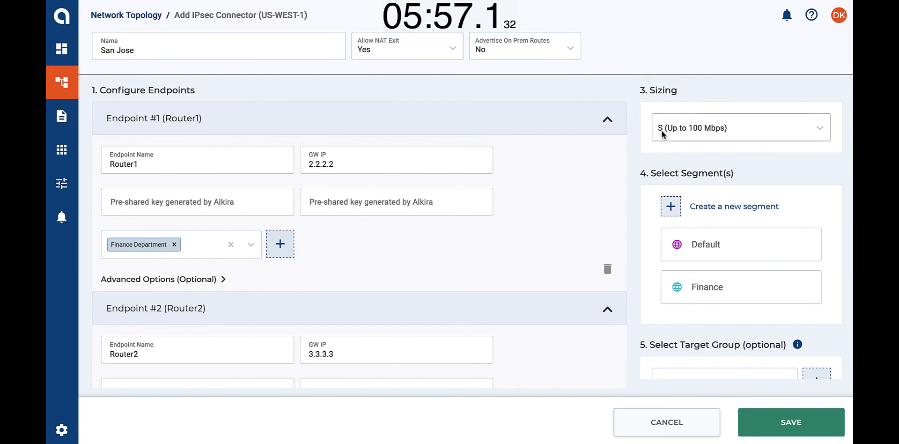
{"action": "left_click", "coordinate": [661, 131]}
{"action": "left_click", "coordinate": [678, 205]}
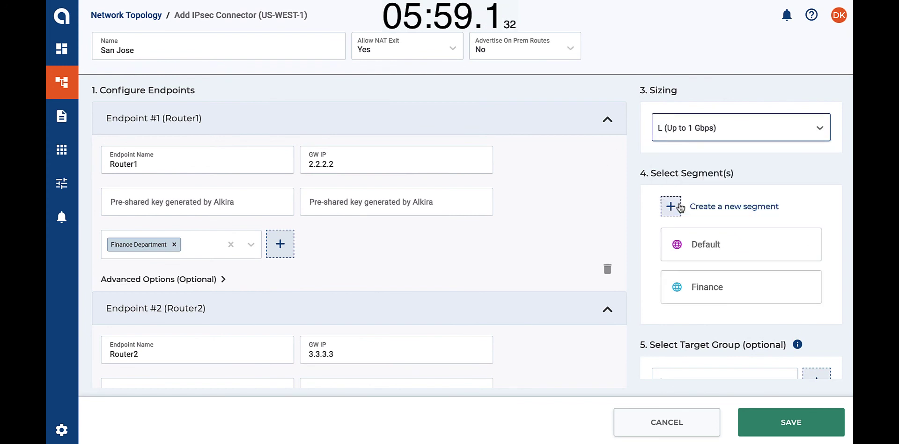
{"action": "left_click", "coordinate": [705, 286]}
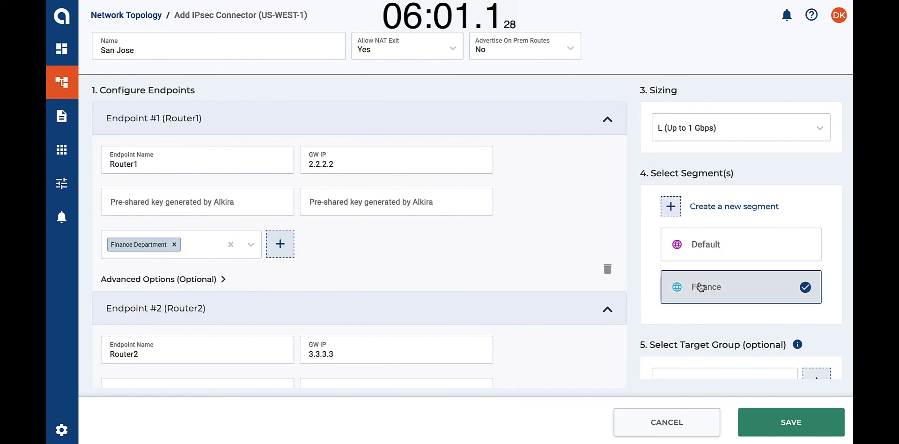
{"action": "scroll", "coordinate": [700, 285], "scroll_direction": "down", "scroll_amount": 1}
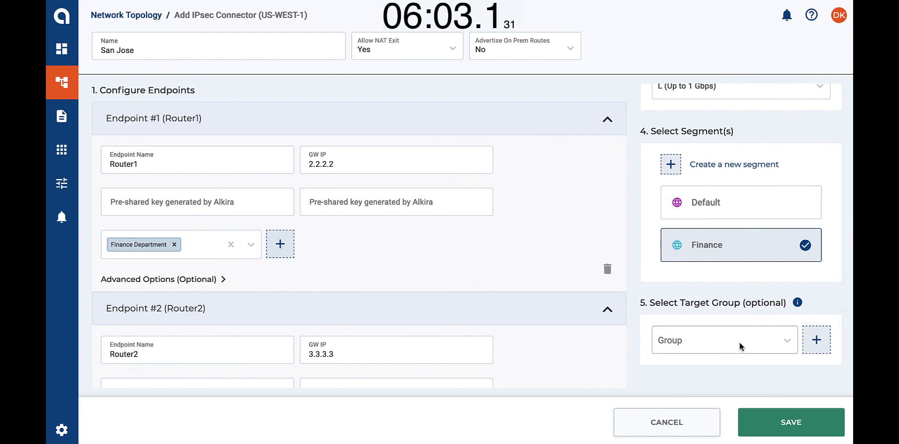
{"action": "left_click", "coordinate": [777, 415]}
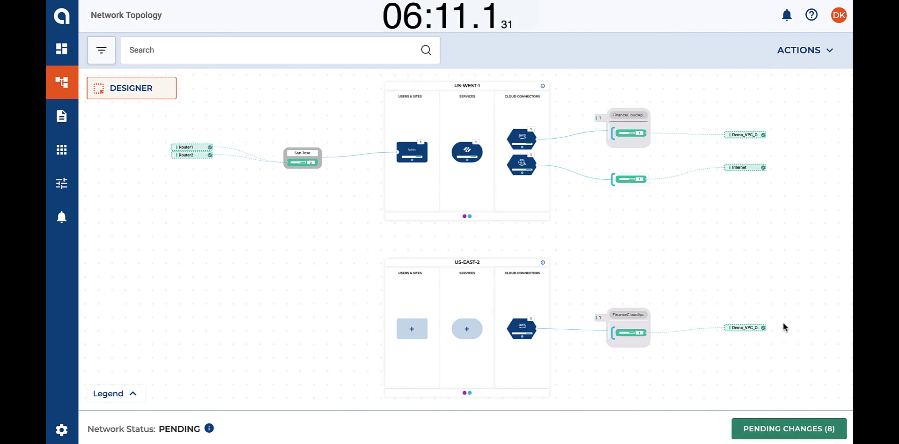
Step: Create a new Custom Traffic policy from the ACTIONS menu, ready for naming
{"action": "left_click", "coordinate": [797, 52]}
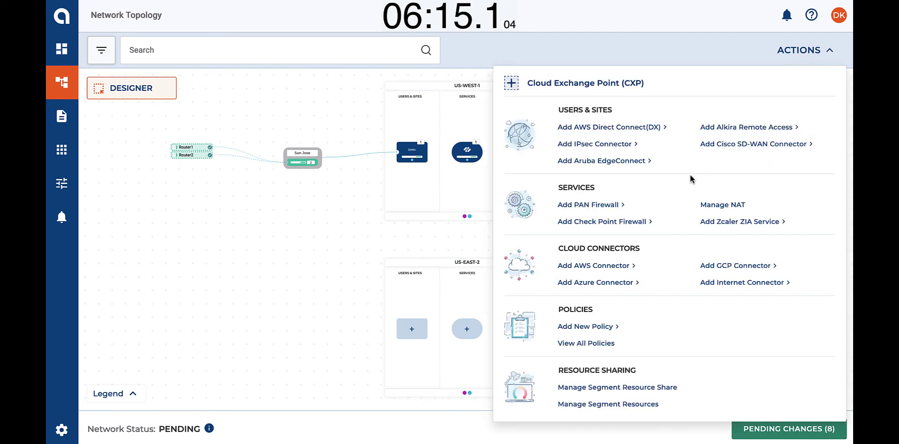
{"action": "left_click", "coordinate": [566, 328]}
{"action": "left_click", "coordinate": [654, 331]}
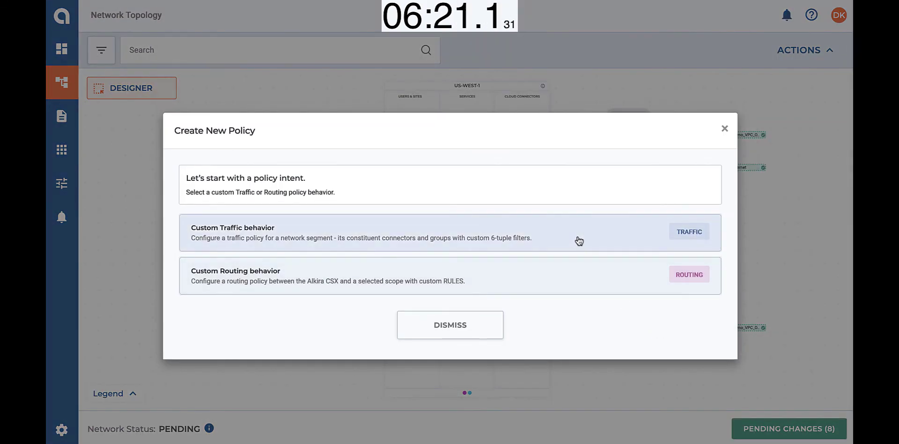
{"action": "left_click", "coordinate": [578, 236]}
{"action": "left_click", "coordinate": [606, 89]}
Step: Name the policy Site-to-Cloud in segment Finance, from San Jose to FinanceCloudApp
{"action": "type", "text": "Site-"}
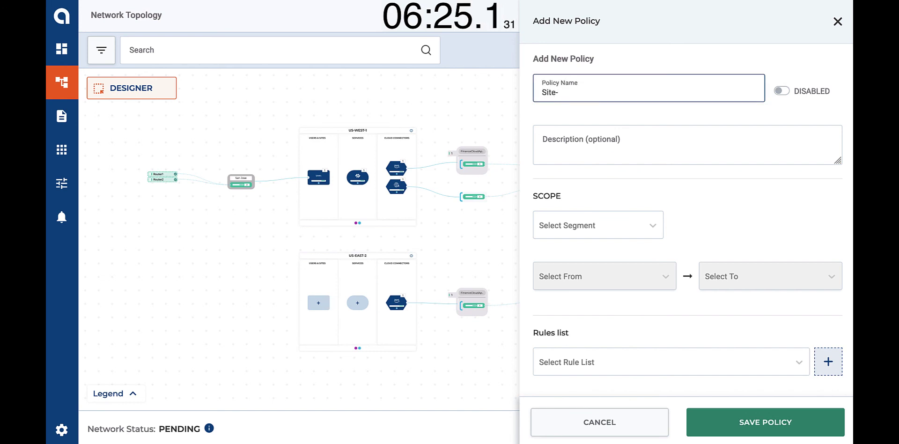
{"action": "type", "text": "to-Cloud"}
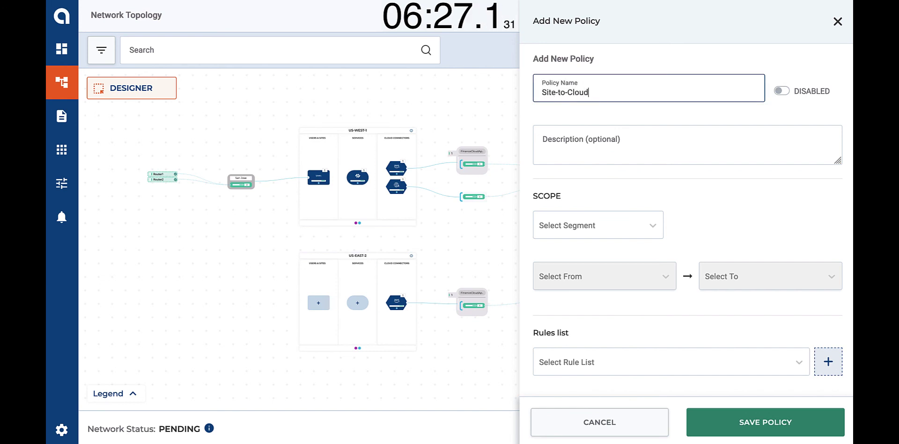
{"action": "left_click", "coordinate": [588, 227]}
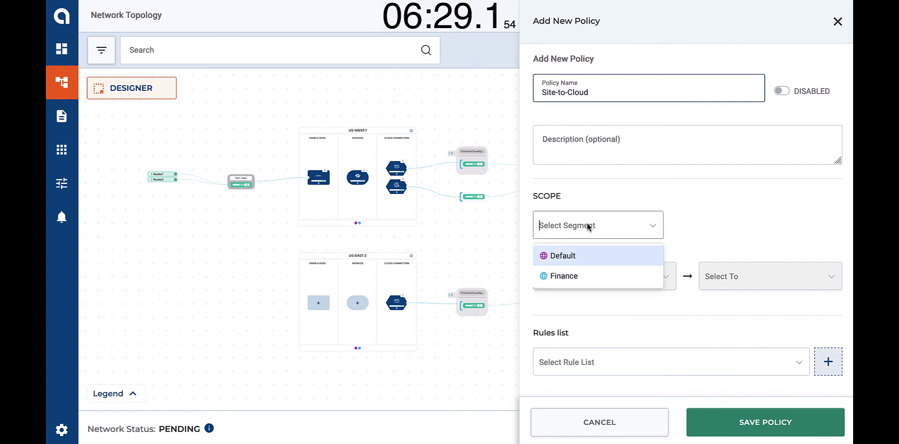
{"action": "left_click", "coordinate": [575, 278]}
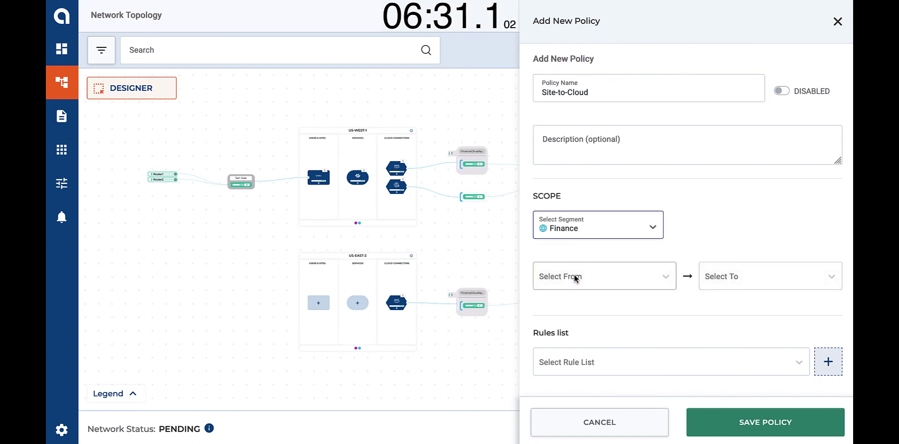
{"action": "left_click", "coordinate": [574, 275]}
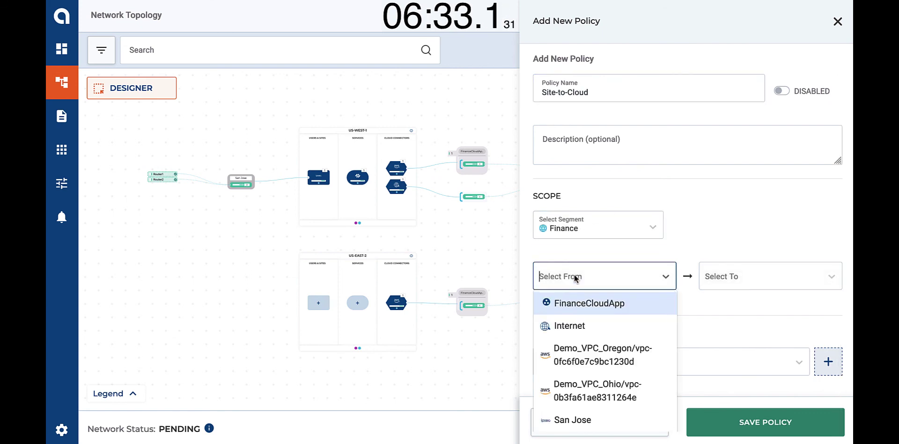
{"action": "left_click", "coordinate": [579, 419]}
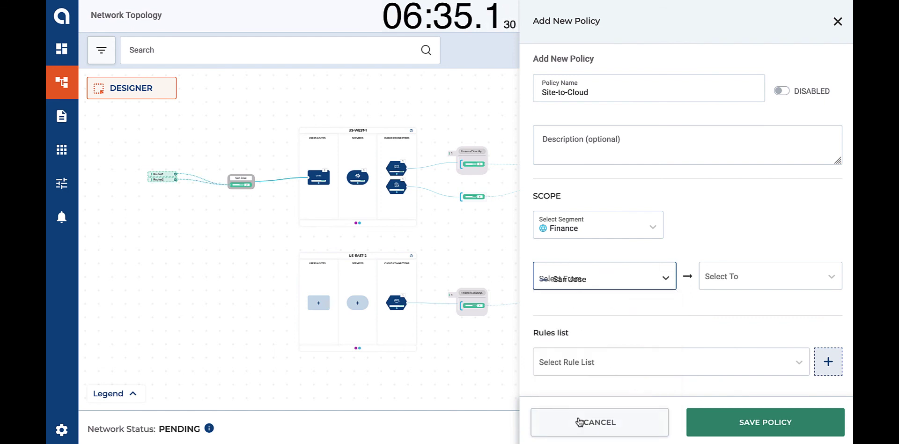
{"action": "left_click", "coordinate": [728, 277]}
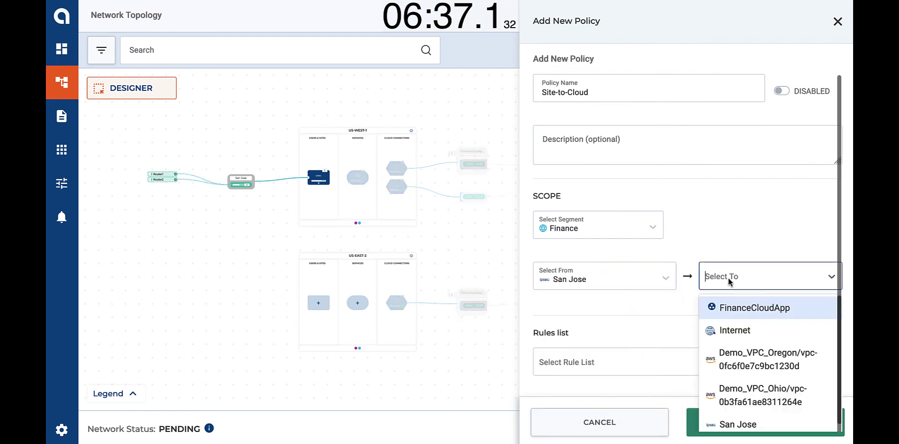
{"action": "left_click", "coordinate": [728, 307]}
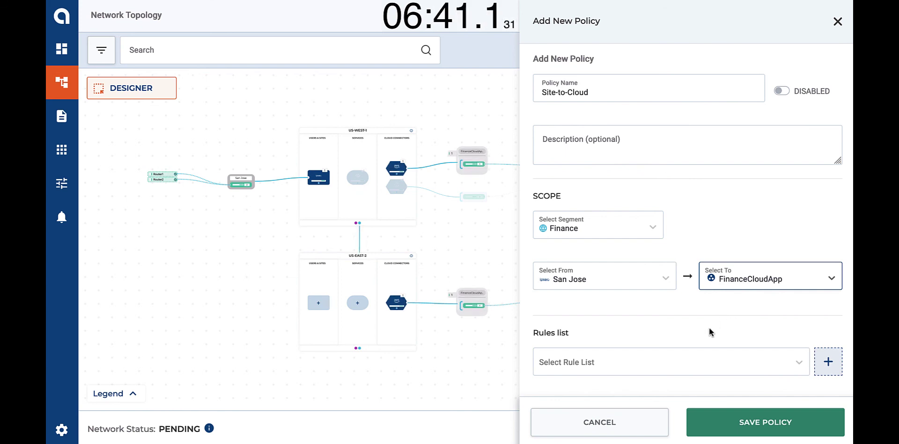
Step: Apply the BlockNonBusiness + PANW rule list, enable the policy, and save it
{"action": "left_click", "coordinate": [692, 364]}
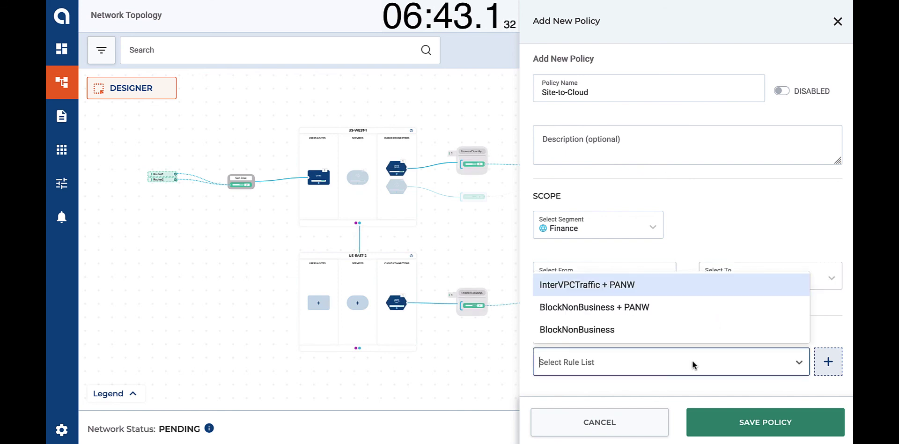
{"action": "left_click", "coordinate": [649, 306]}
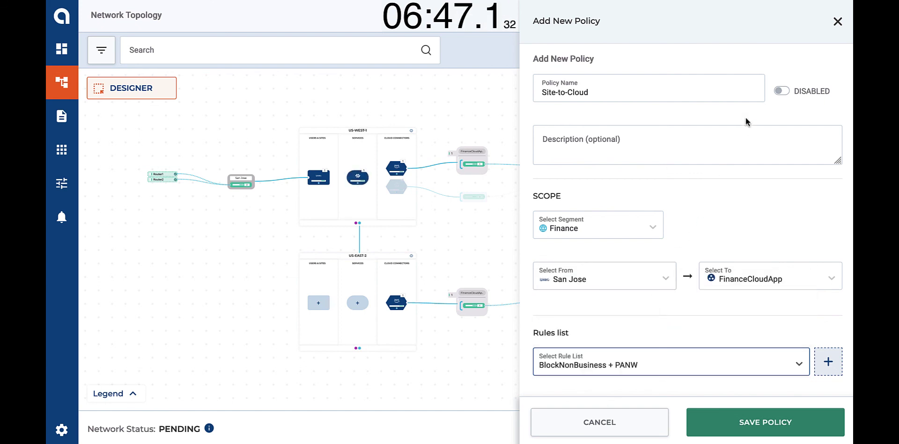
{"action": "left_click", "coordinate": [779, 92]}
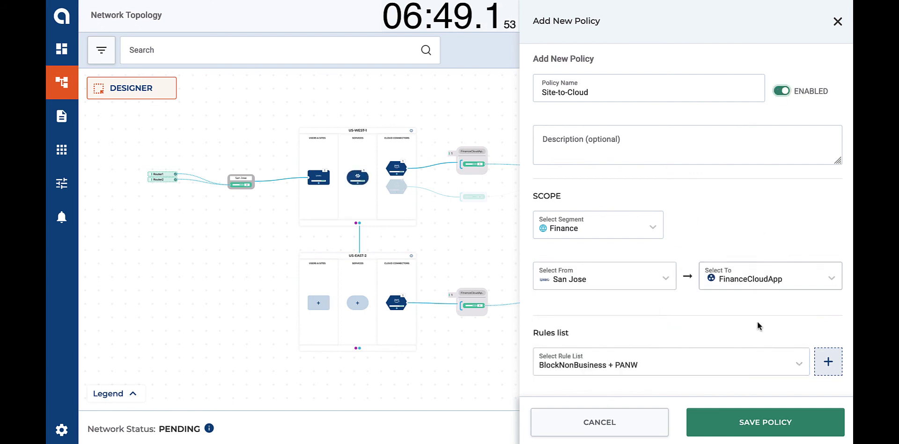
{"action": "left_click", "coordinate": [753, 427]}
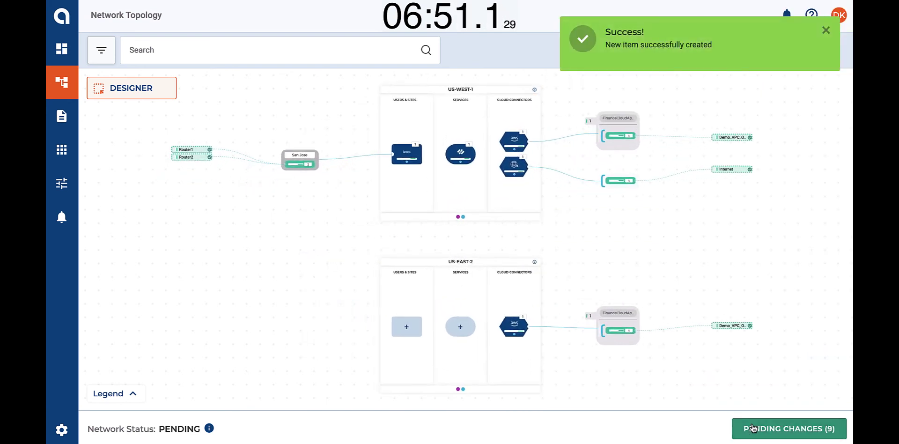